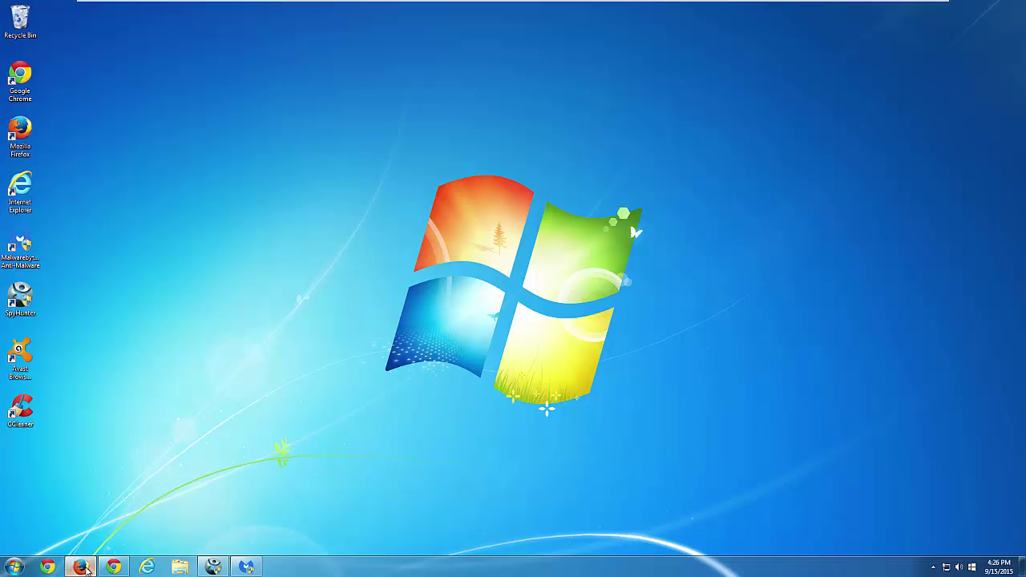
Step: Switch to Firefox and examine the istartsurf start page, including its address and the content further down
{"action": "left_click", "coordinate": [82, 567]}
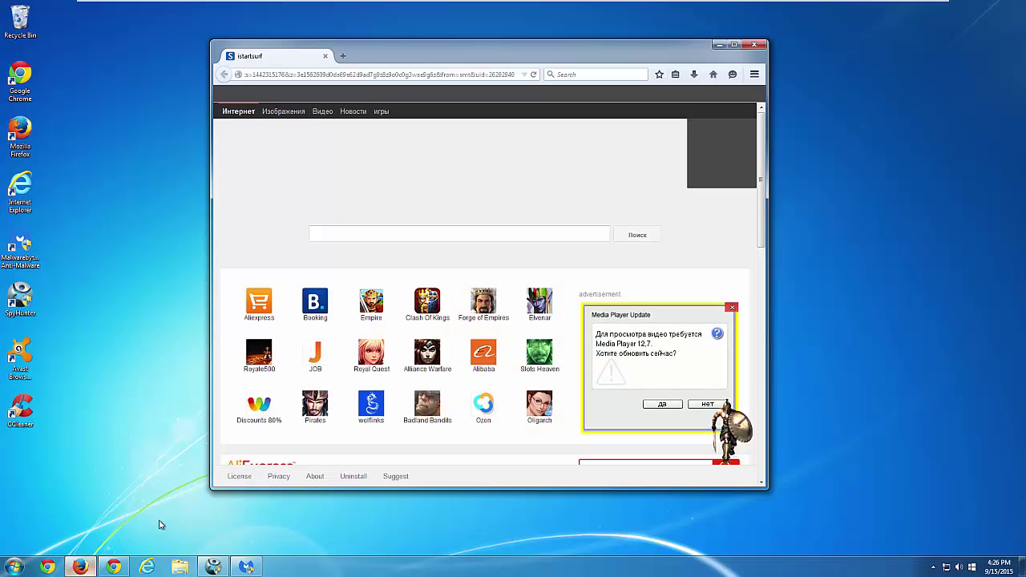
{"action": "left_click", "coordinate": [299, 72]}
{"action": "left_click", "coordinate": [300, 72]}
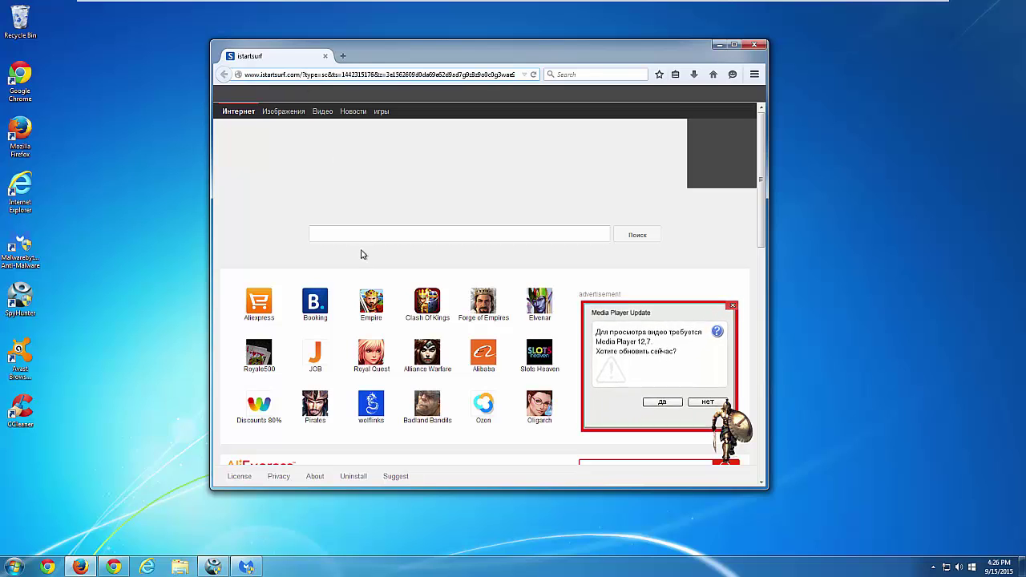
{"action": "scroll", "coordinate": [760, 246], "scroll_direction": "down", "scroll_amount": 2}
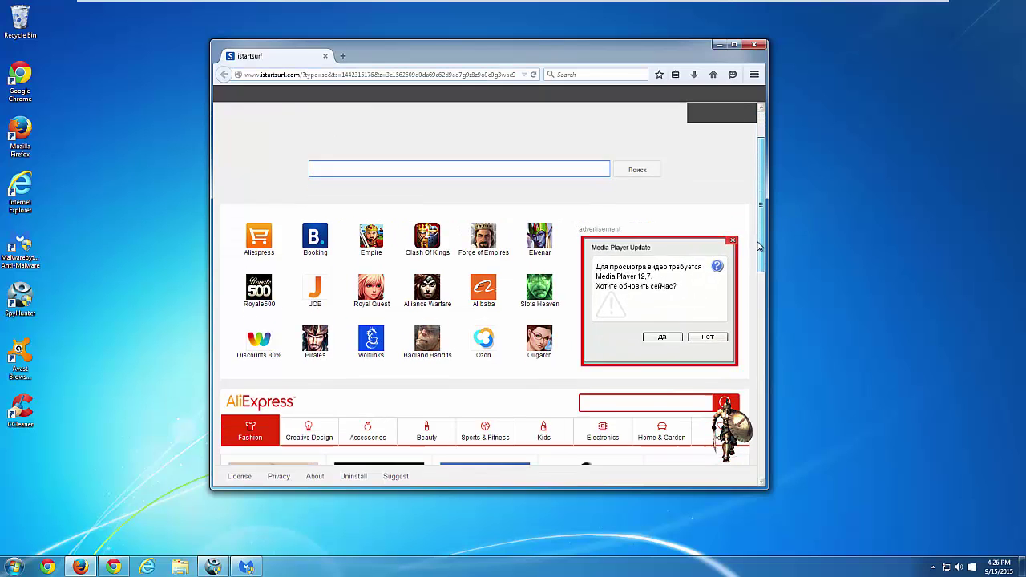
{"action": "scroll", "coordinate": [759, 246], "scroll_direction": "down", "scroll_amount": 8}
{"action": "scroll", "coordinate": [767, 155], "scroll_direction": "up", "scroll_amount": 3}
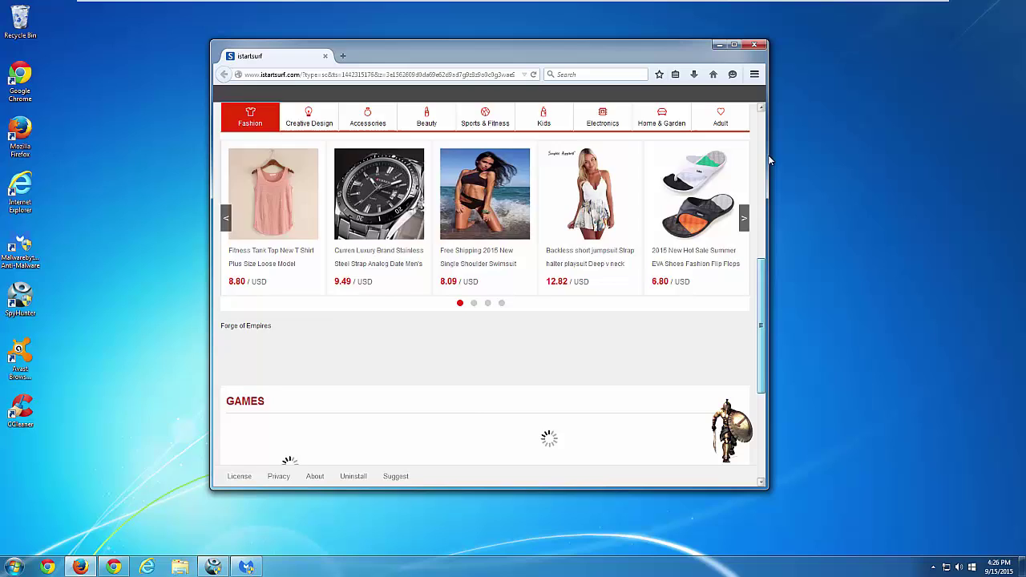
{"action": "scroll", "coordinate": [768, 155], "scroll_direction": "up", "scroll_amount": 5}
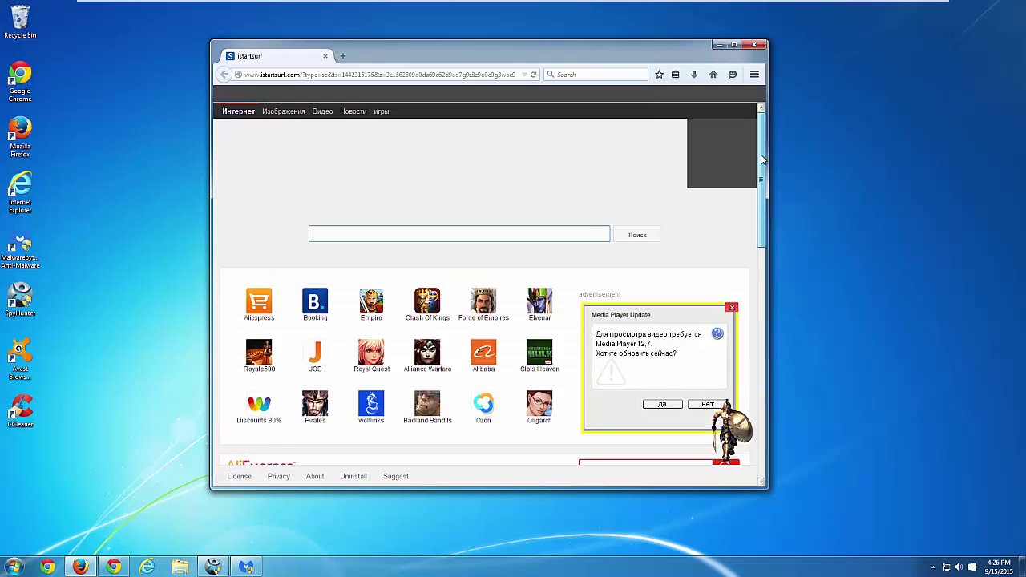
Step: View the istartsurf start page in Chrome and minimize both browser windows
{"action": "left_click", "coordinate": [117, 567]}
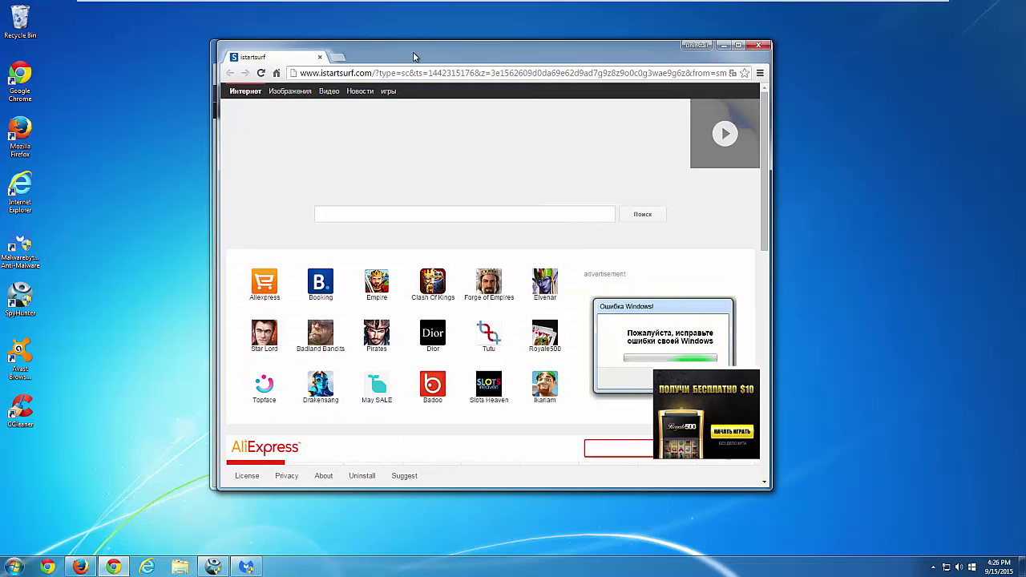
{"action": "left_click", "coordinate": [721, 45]}
{"action": "left_click", "coordinate": [716, 47]}
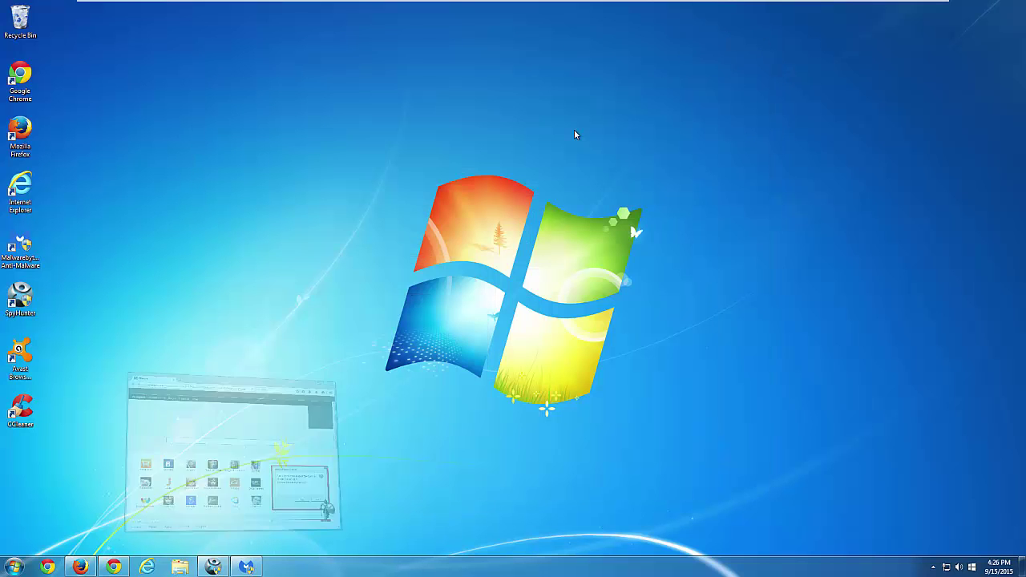
Step: Restore and close the Chrome window and the Firefox window showing istartsurf
{"action": "left_click", "coordinate": [116, 568]}
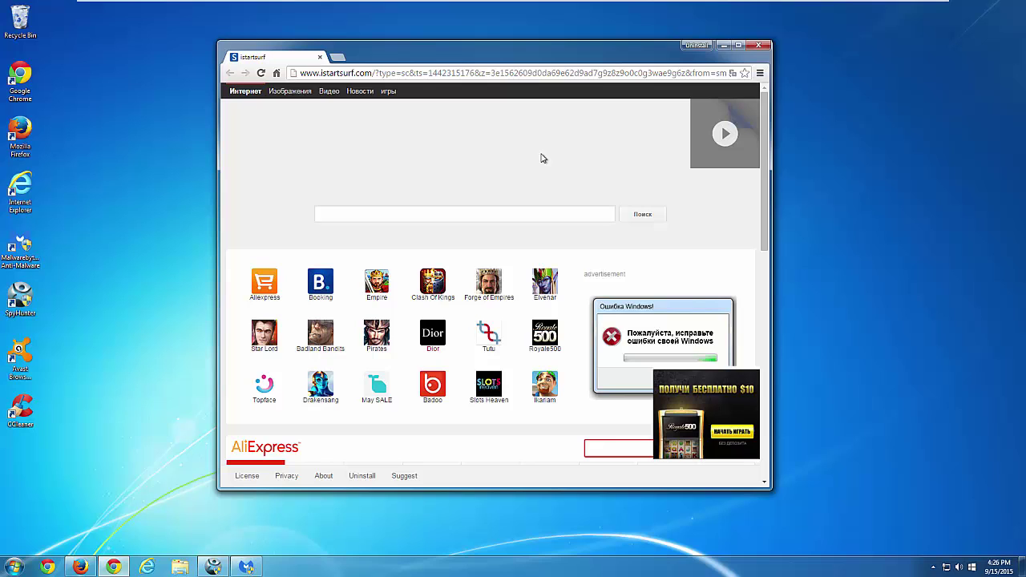
{"action": "left_click", "coordinate": [760, 44]}
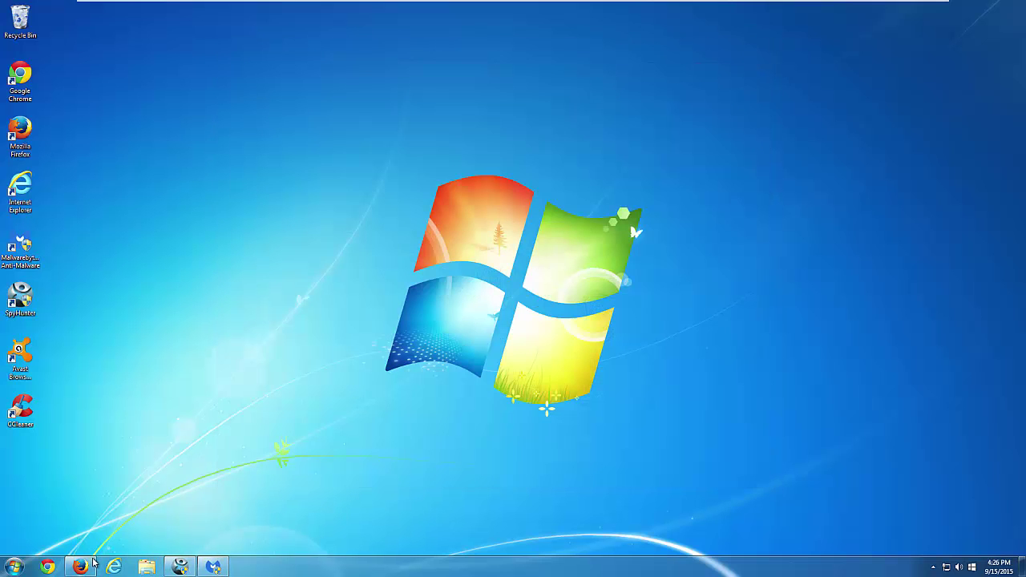
{"action": "left_click", "coordinate": [81, 567]}
{"action": "left_click", "coordinate": [81, 568]}
{"action": "left_click", "coordinate": [81, 567]}
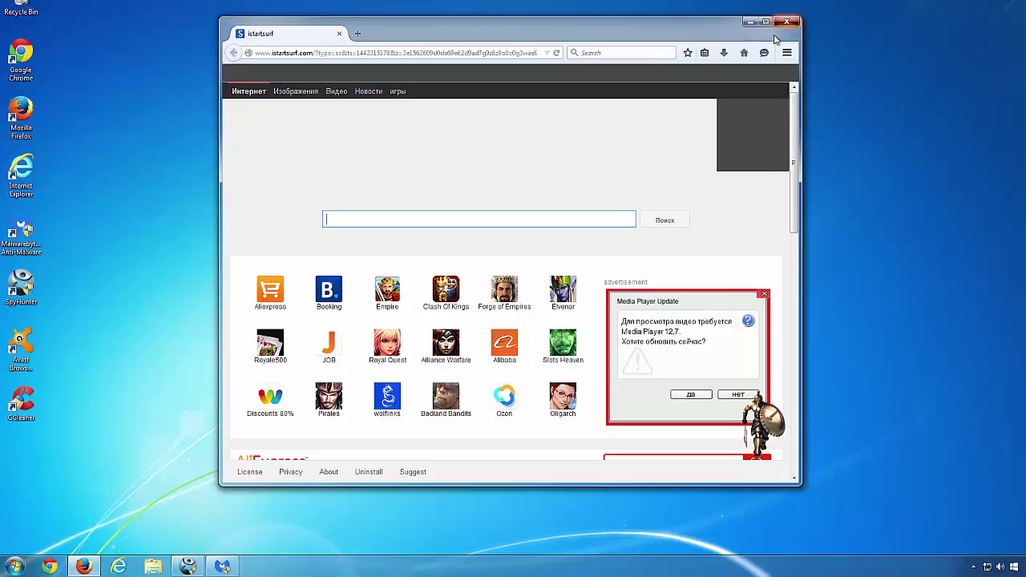
{"action": "left_click", "coordinate": [754, 44]}
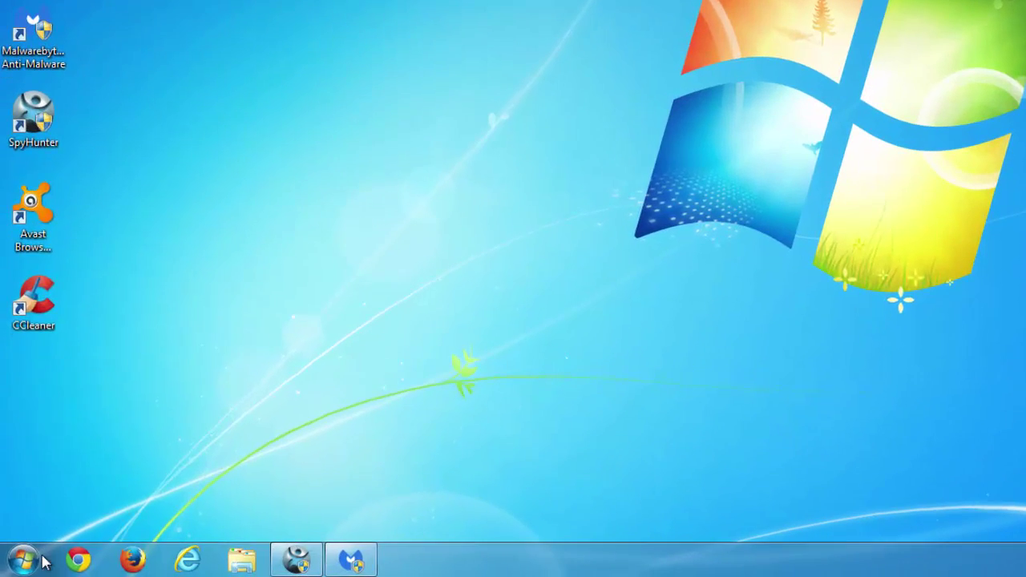
Step: Open Control Panel's list of installed programs, sorted by install date, and select the istartsurf uninstall entry
{"action": "left_click", "coordinate": [14, 566]}
{"action": "left_click", "coordinate": [288, 365]}
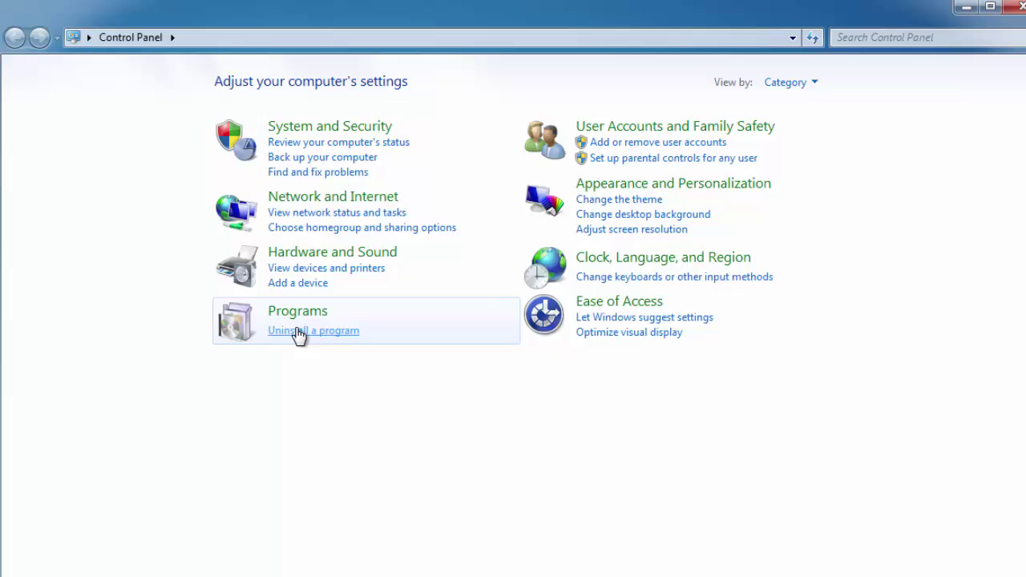
{"action": "left_click", "coordinate": [562, 192]}
{"action": "left_click", "coordinate": [237, 189]}
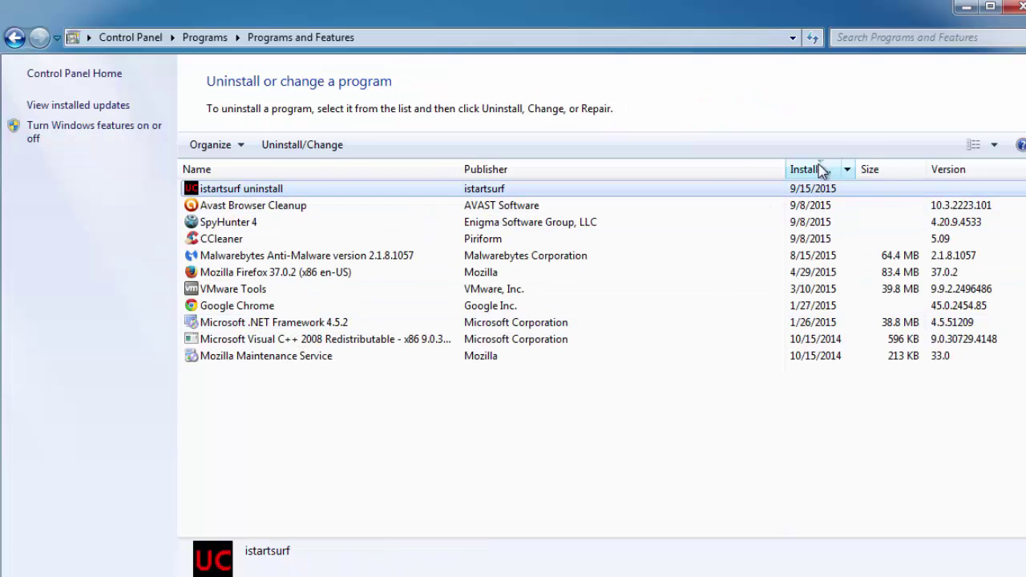
Step: Try to uninstall istartsurf, answering that the program uninstalled correctly and ignoring the SpyHunter FileGuard malware alert
{"action": "left_click", "coordinate": [306, 144]}
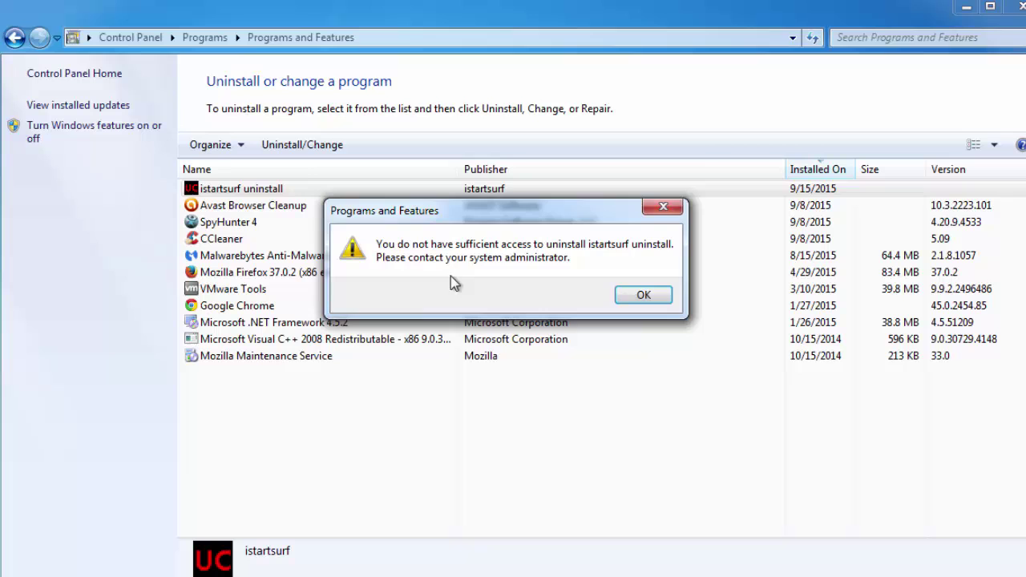
{"action": "left_click", "coordinate": [646, 294]}
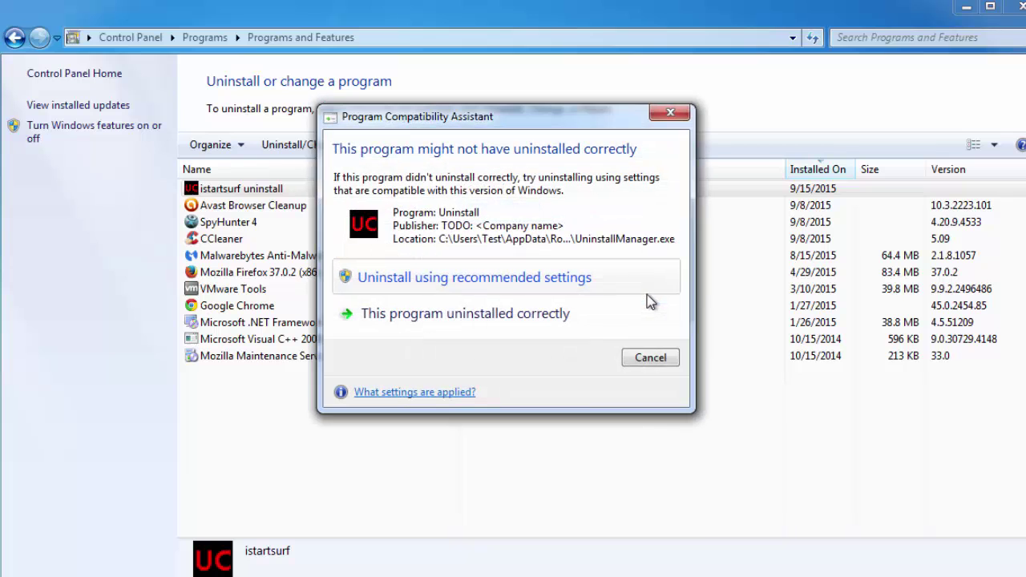
{"action": "left_click", "coordinate": [485, 319]}
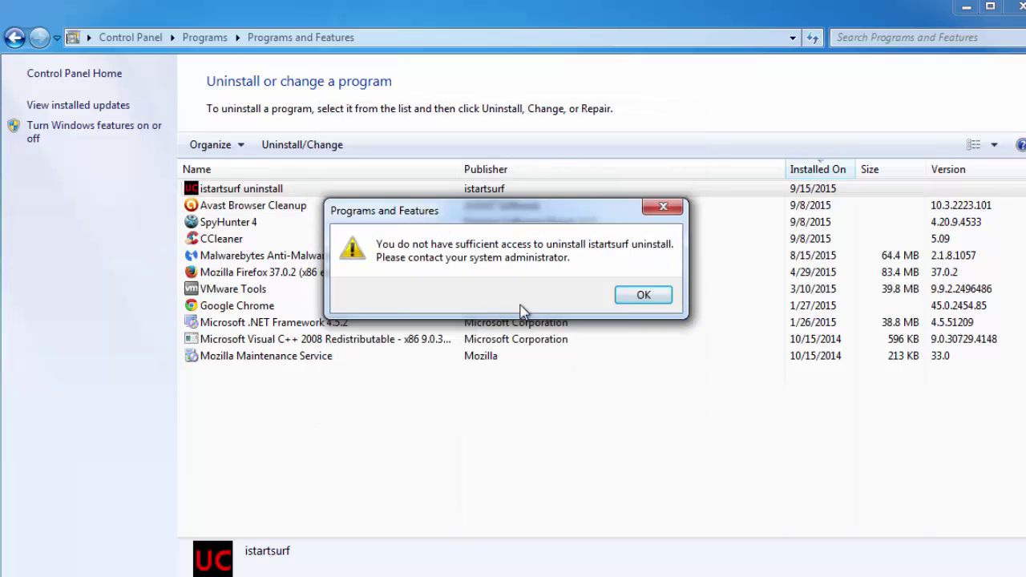
{"action": "left_click", "coordinate": [645, 295]}
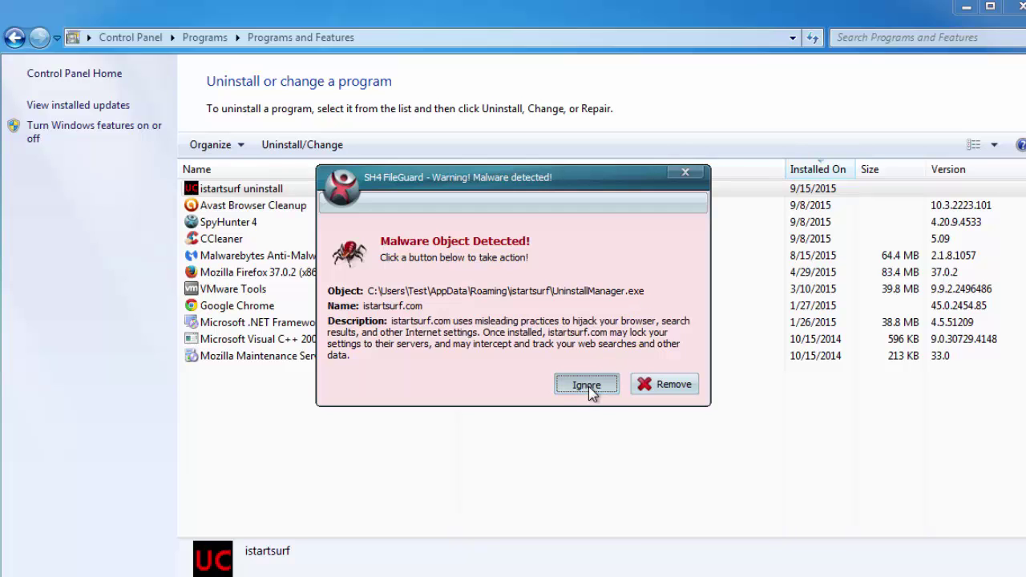
{"action": "left_click", "coordinate": [587, 386]}
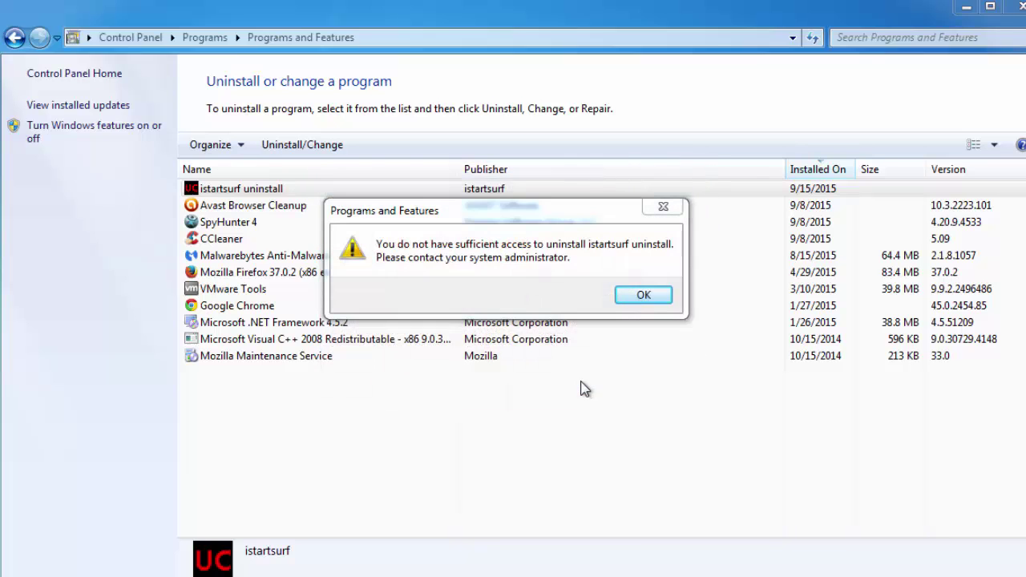
{"action": "left_click", "coordinate": [641, 296]}
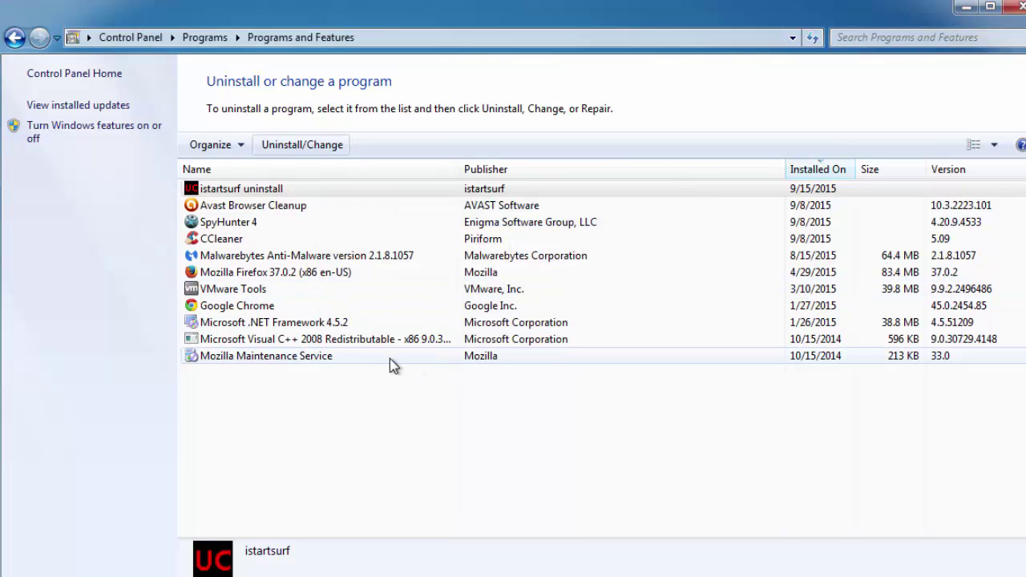
Step: Try once more to uninstall the istartsurf entry, and close the Programs and Features window
{"action": "left_click", "coordinate": [268, 193]}
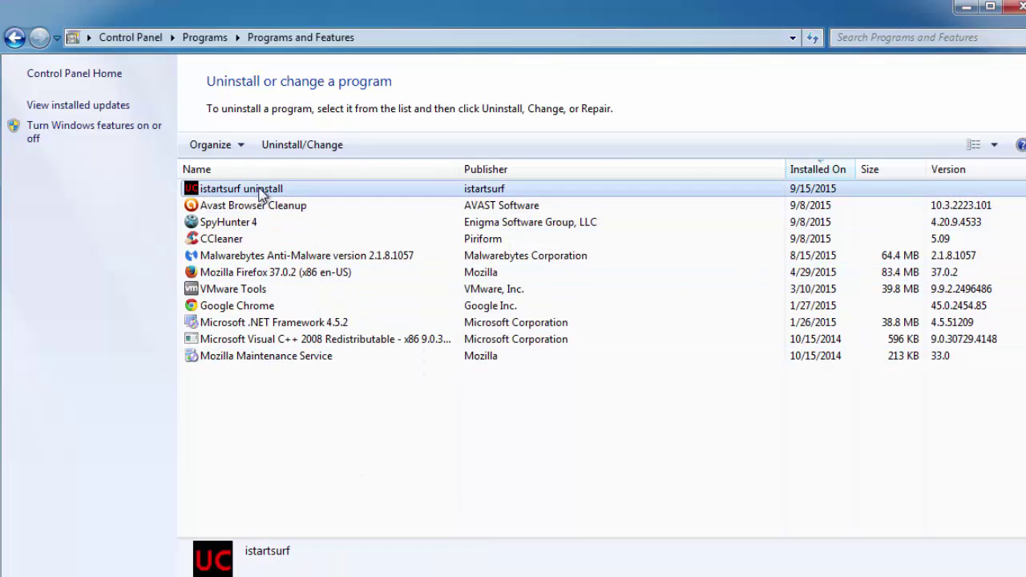
{"action": "left_click", "coordinate": [296, 146]}
{"action": "left_click", "coordinate": [655, 298]}
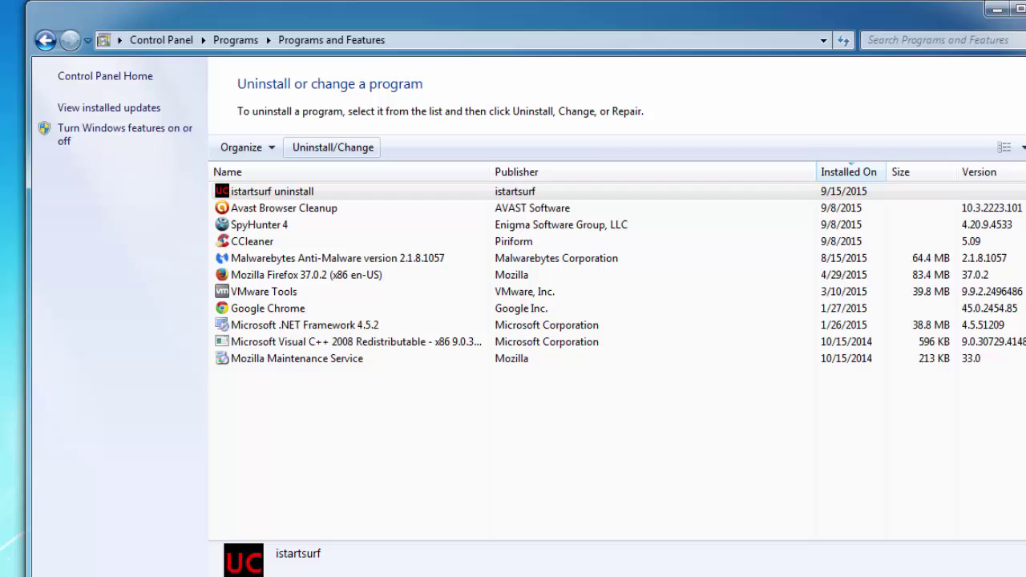
{"action": "left_click", "coordinate": [273, 193]}
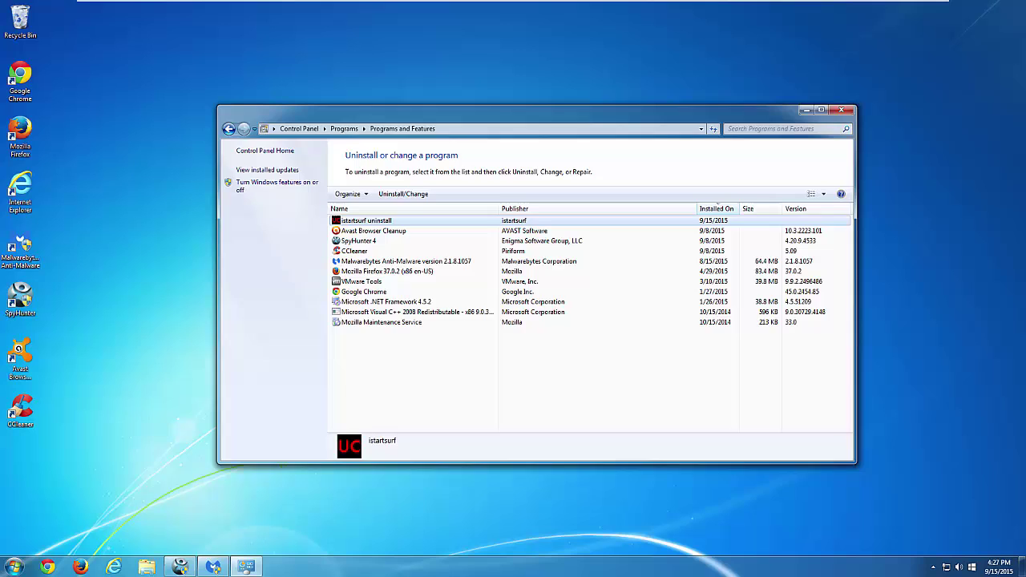
{"action": "left_click_drag", "start_coordinate": [650, 117], "coordinate": [648, 113]}
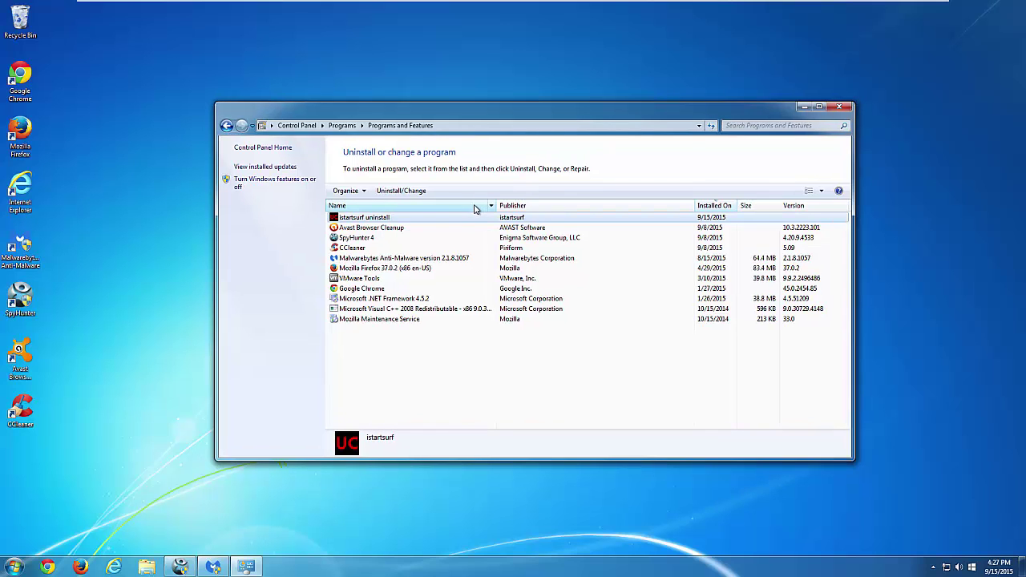
{"action": "left_click", "coordinate": [840, 108]}
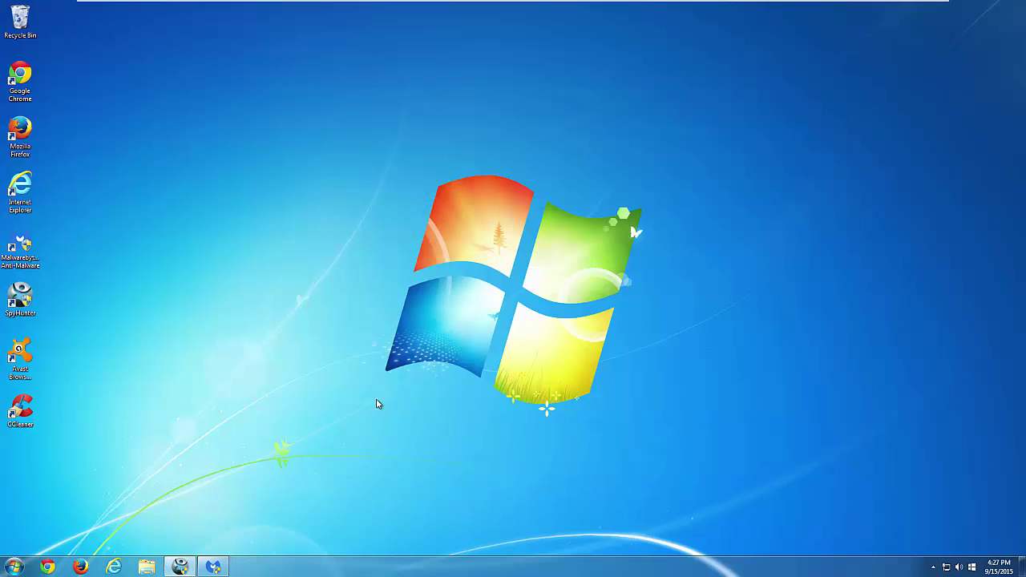
Step: Switch to SpyHunter, fix all threats listed in the scan results and leave its window without restarting the PC
{"action": "left_click", "coordinate": [184, 567]}
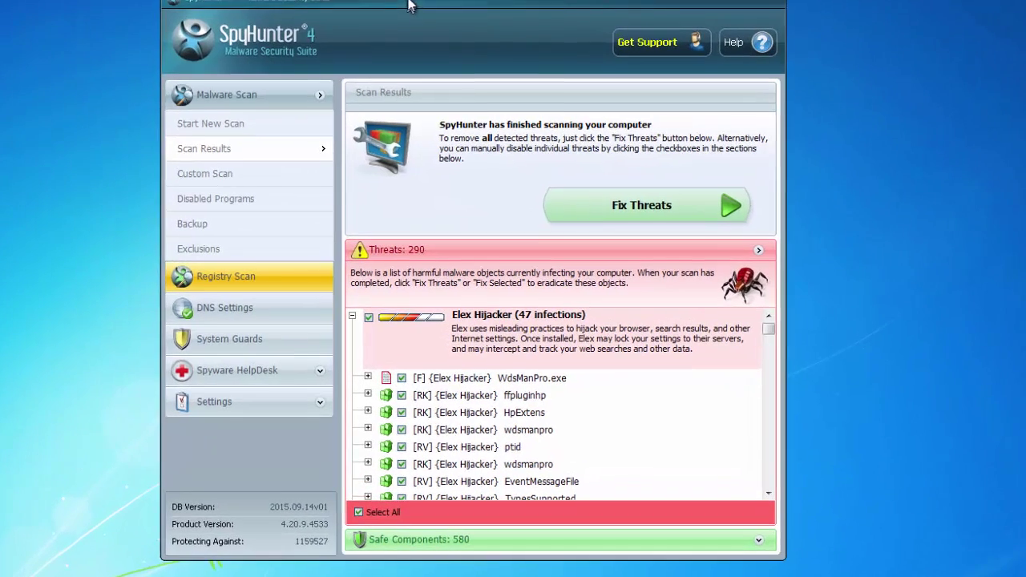
{"action": "left_click", "coordinate": [352, 317]}
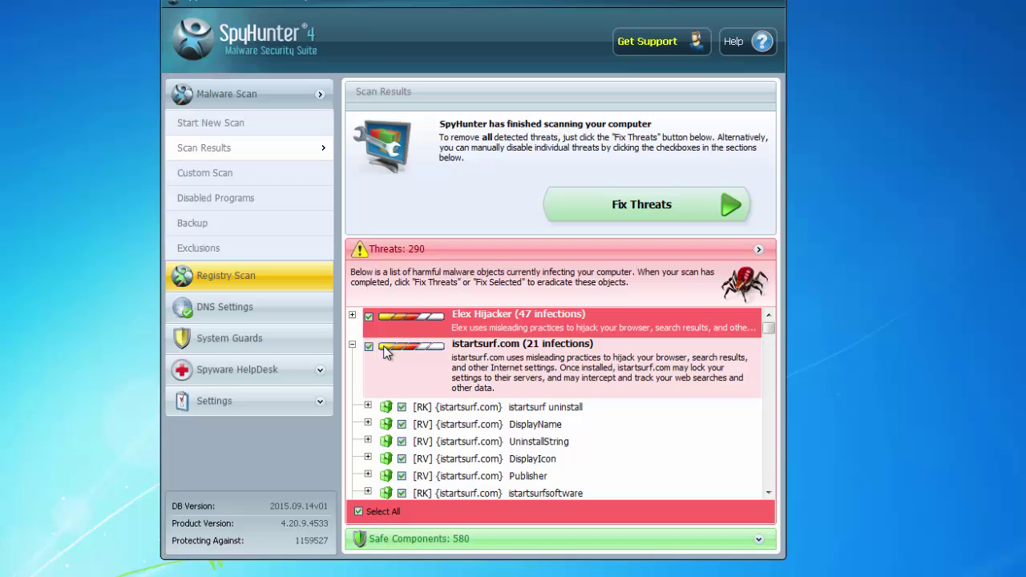
{"action": "scroll", "coordinate": [530, 355], "scroll_direction": "down", "scroll_amount": 3}
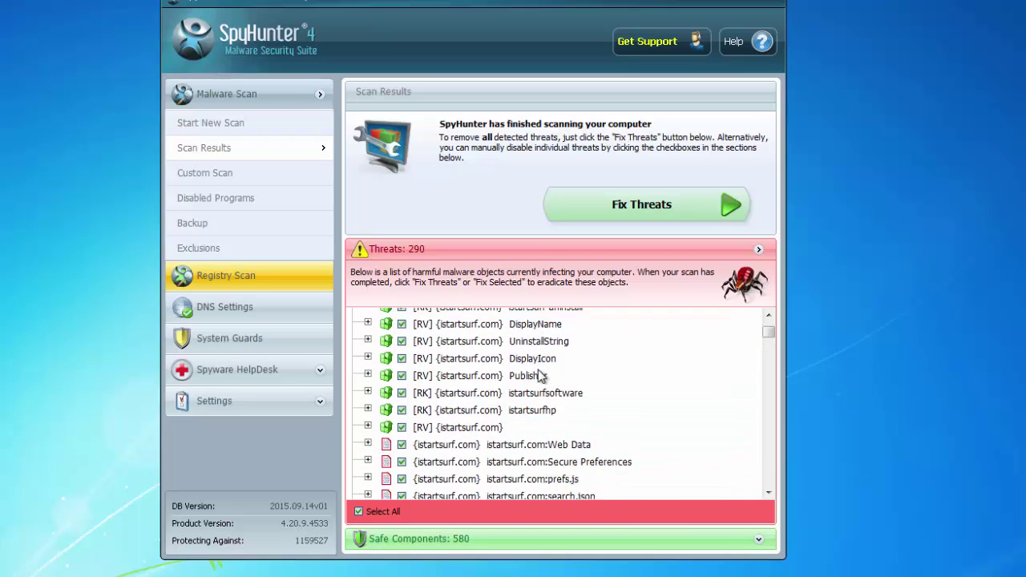
{"action": "scroll", "coordinate": [538, 369], "scroll_direction": "down", "scroll_amount": 5}
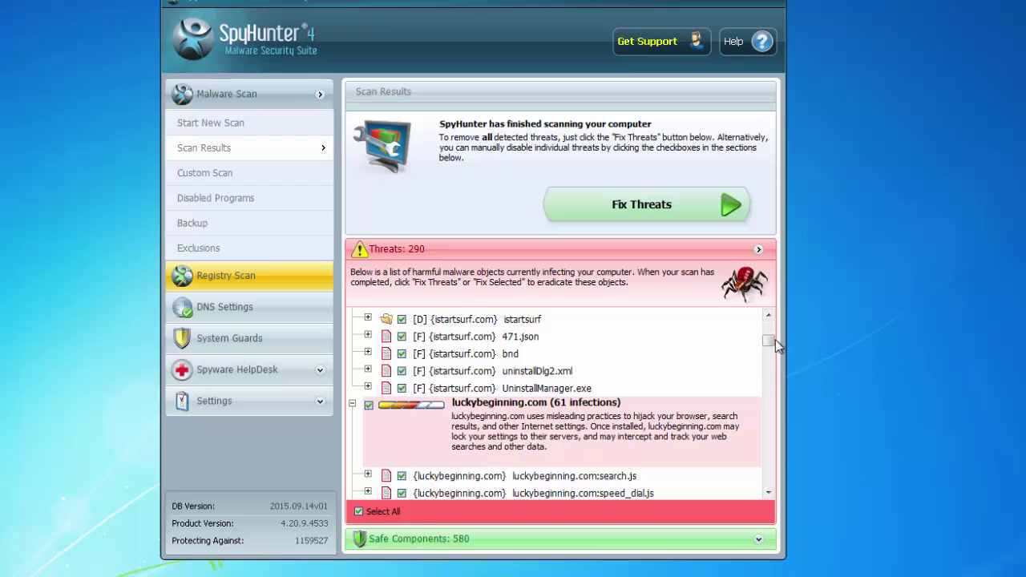
{"action": "left_click_drag", "start_coordinate": [773, 341], "coordinate": [769, 479]}
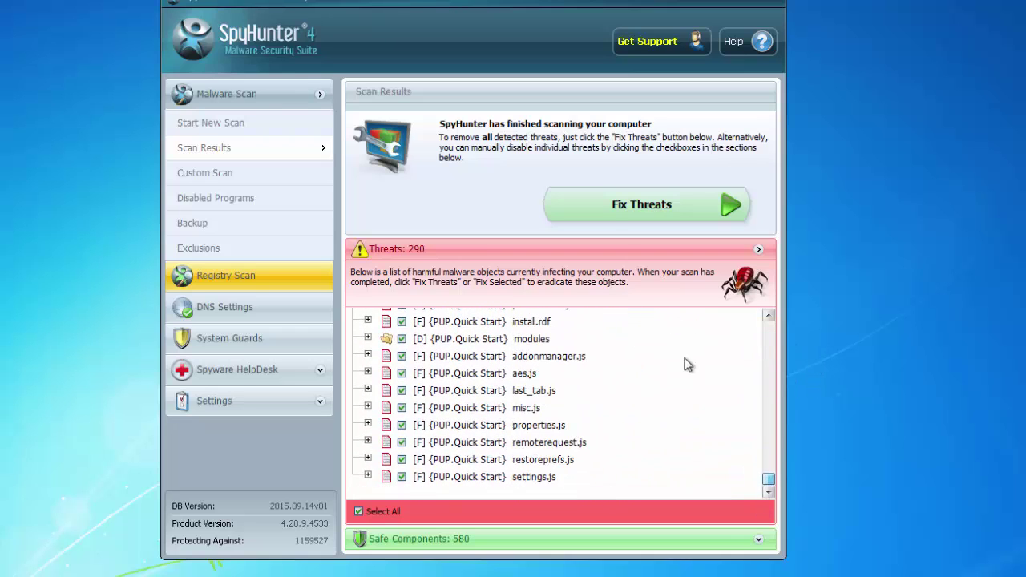
{"action": "left_click", "coordinate": [609, 206]}
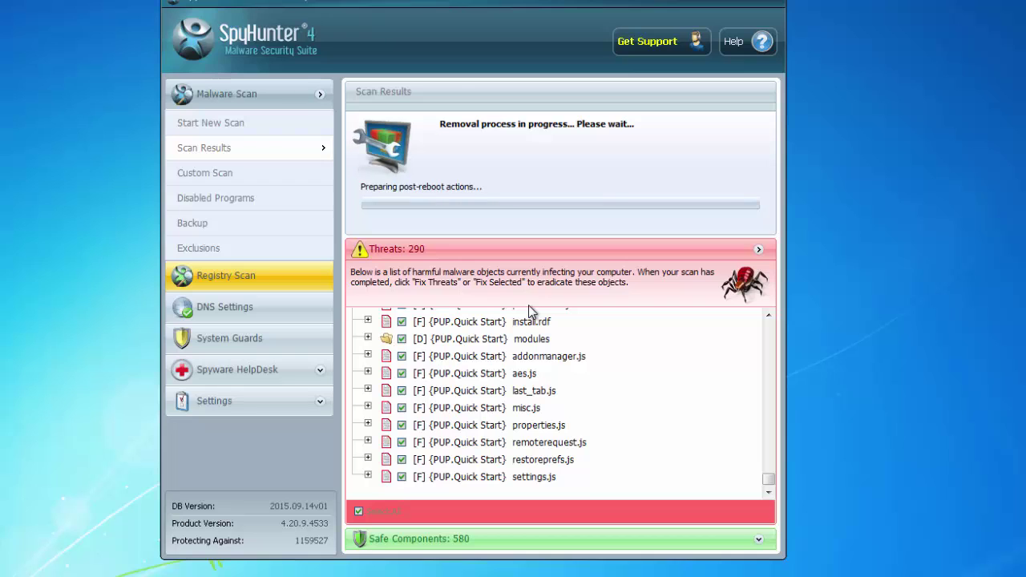
{"action": "left_click_drag", "start_coordinate": [347, 3], "coordinate": [398, 10]}
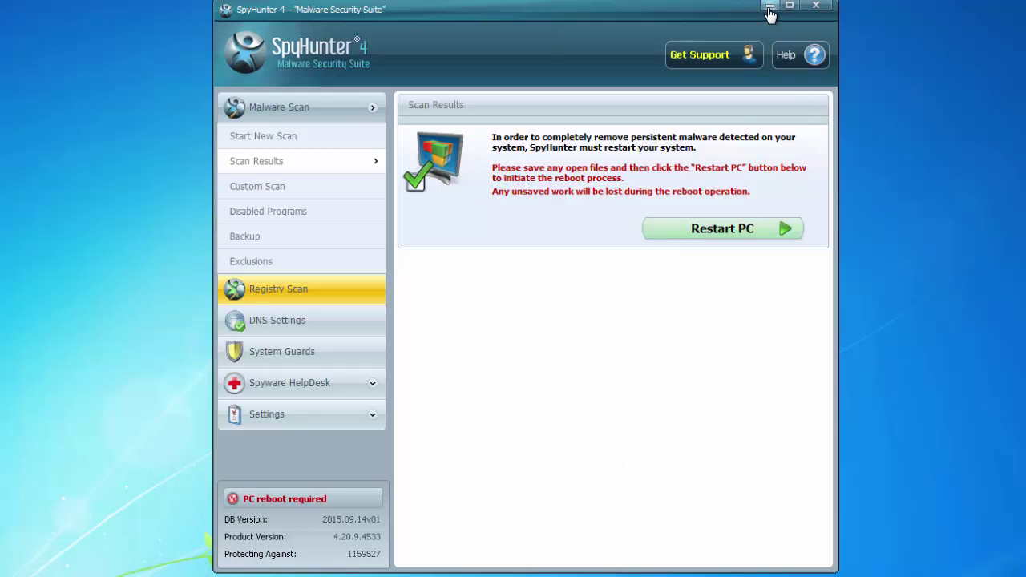
{"action": "left_click", "coordinate": [815, 6]}
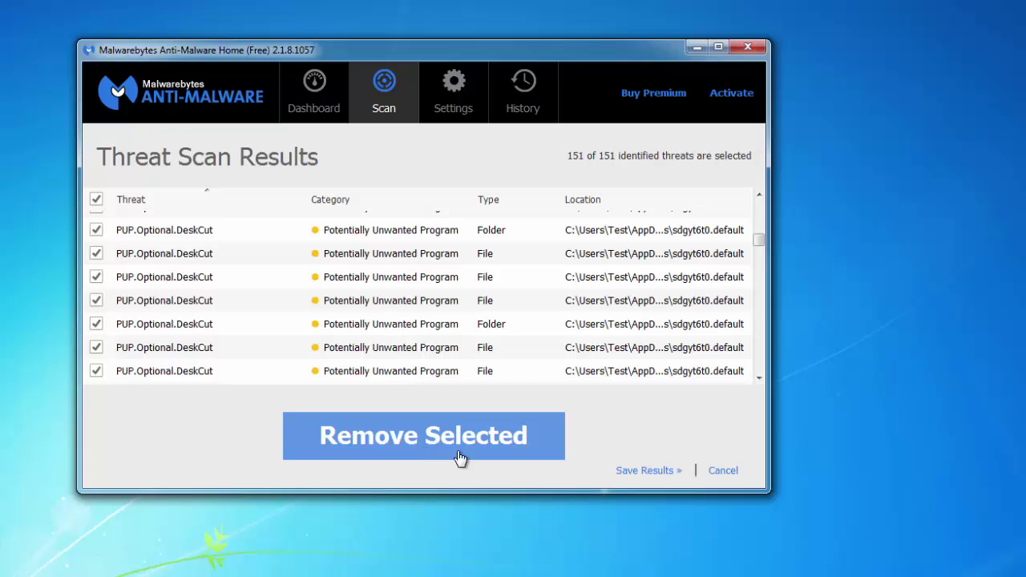
Step: Remove all selected threats in Malwarebytes Anti-Malware, decline the restart and finish the threat scan
{"action": "left_click", "coordinate": [395, 448]}
{"action": "left_click_drag", "start_coordinate": [356, 57], "coordinate": [490, 91]}
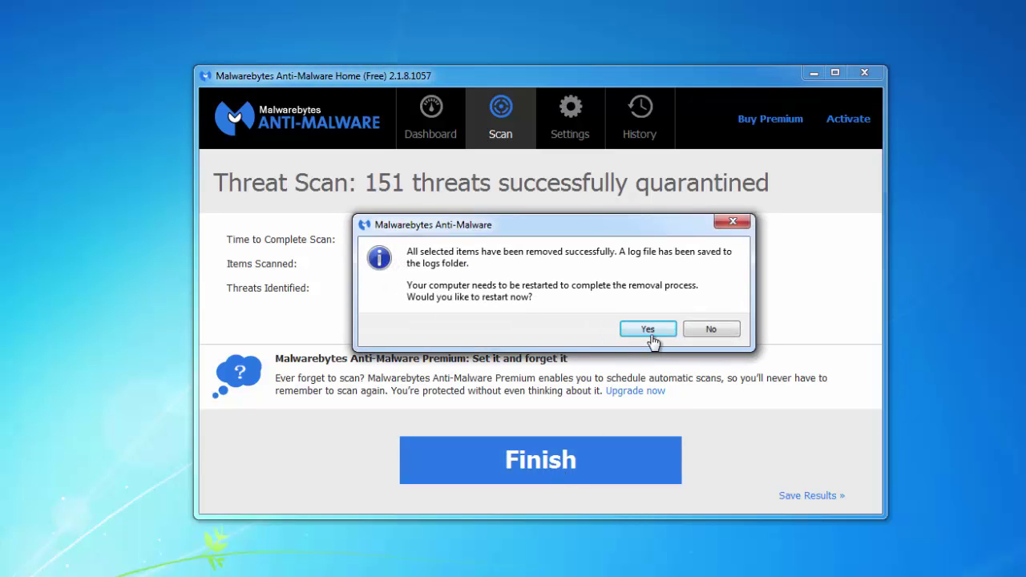
{"action": "left_click", "coordinate": [704, 333]}
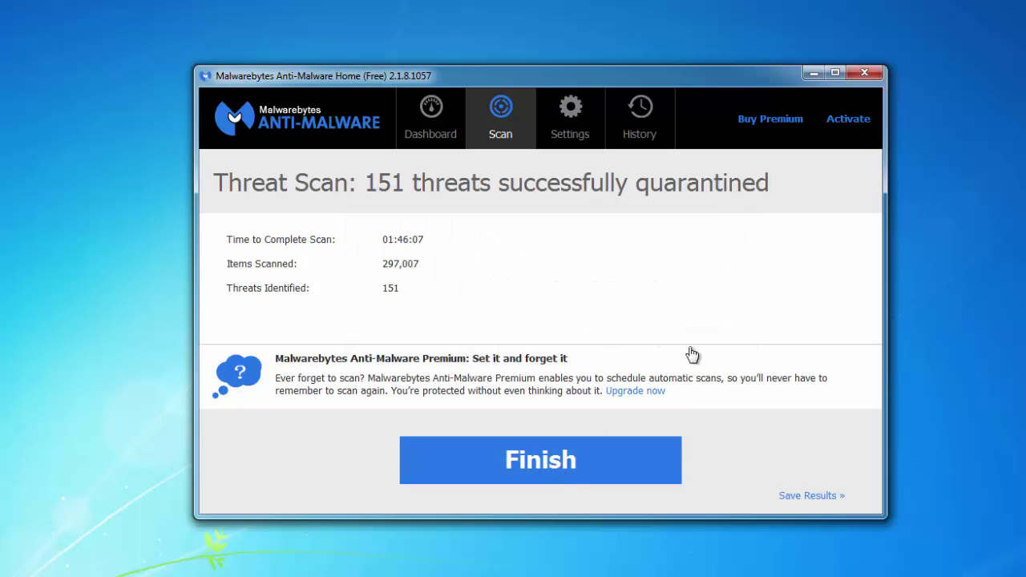
{"action": "left_click", "coordinate": [546, 459]}
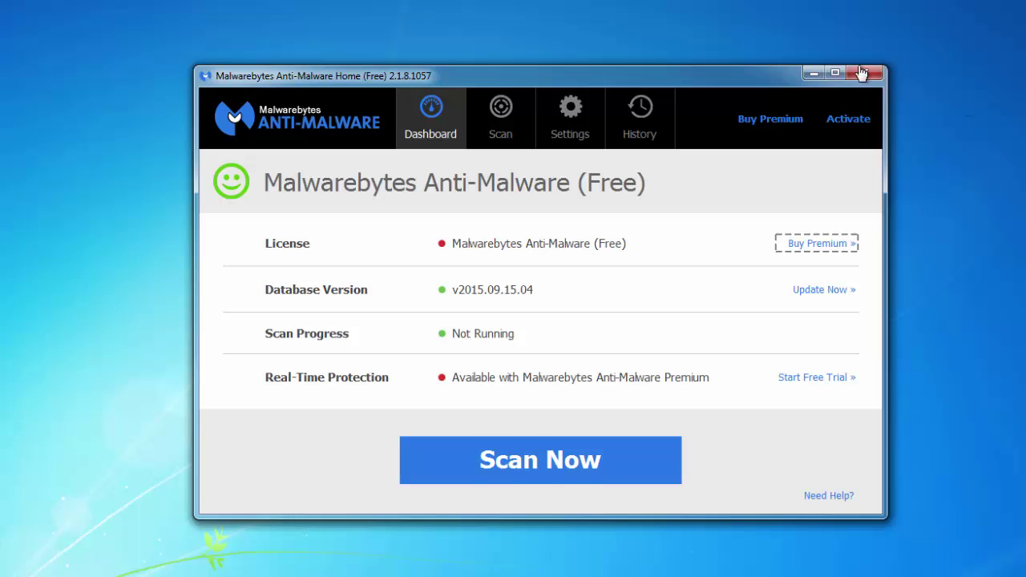
Step: Close Malwarebytes and, in Avast Browser Cleanup, remove the Default SearchProtected add-on with Google as the new search provider and homepage
{"action": "left_click", "coordinate": [864, 72]}
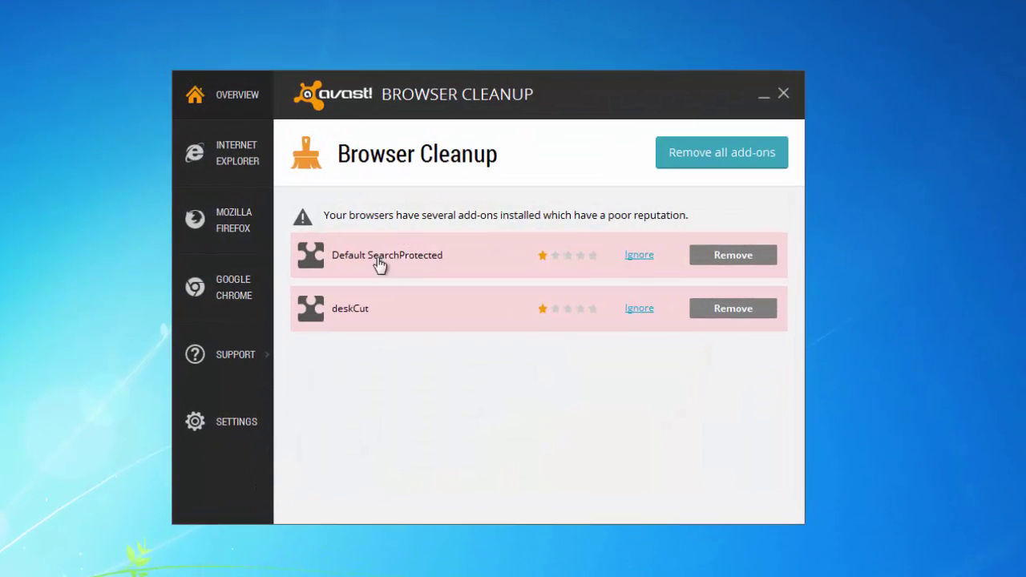
{"action": "left_click", "coordinate": [720, 269]}
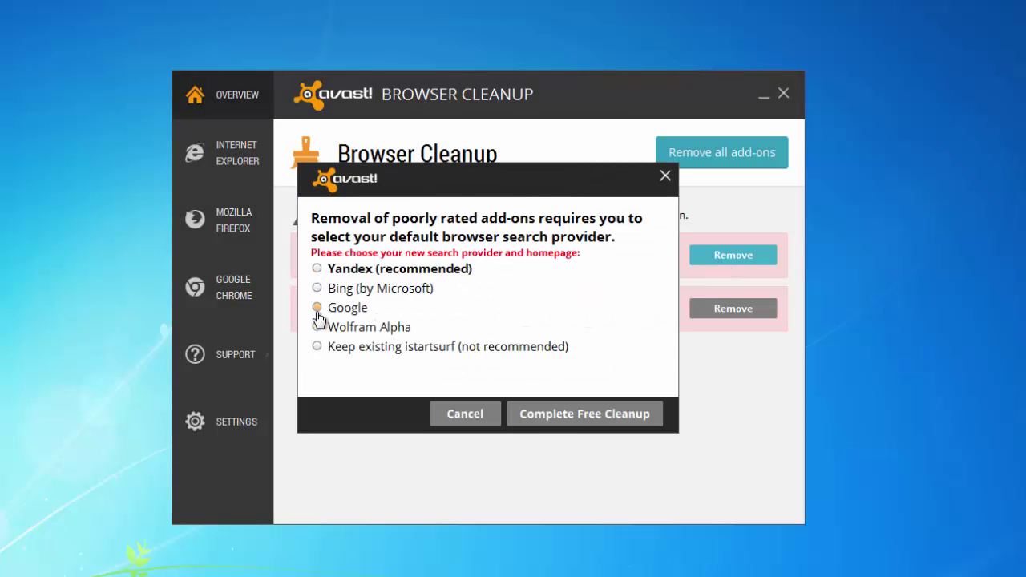
{"action": "left_click", "coordinate": [316, 311]}
{"action": "left_click", "coordinate": [551, 417]}
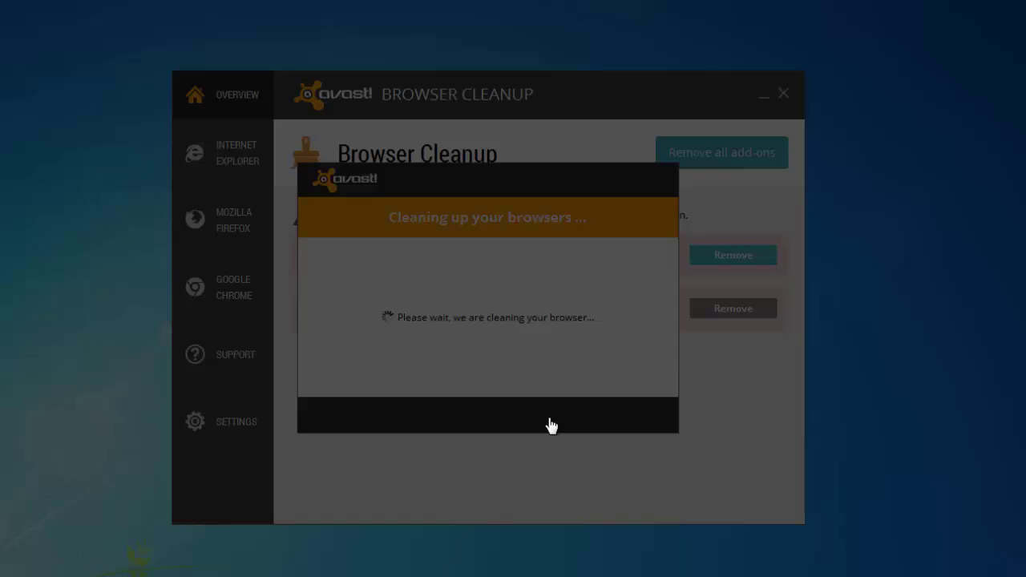
{"action": "left_click", "coordinate": [551, 329]}
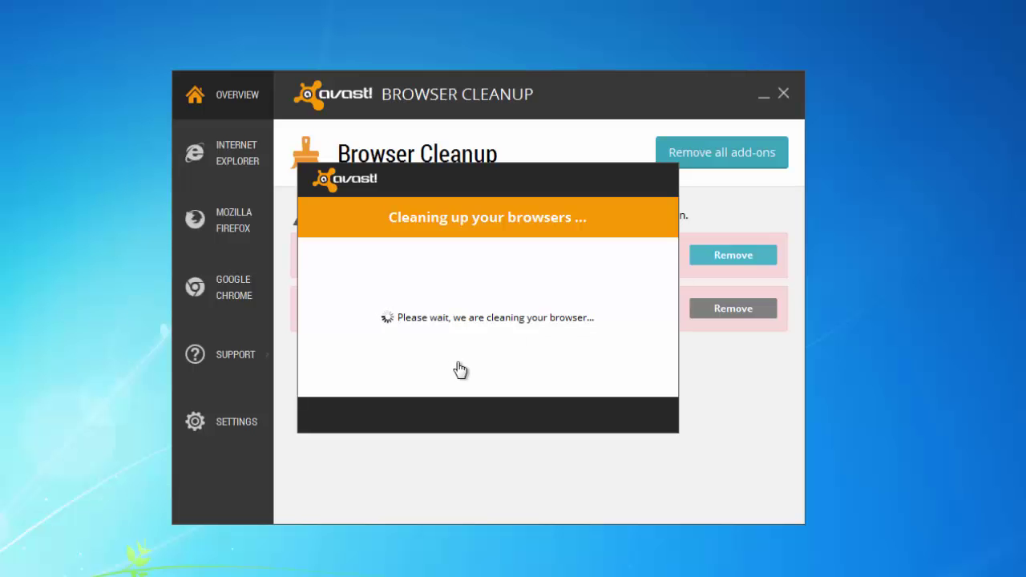
{"action": "left_click", "coordinate": [621, 414]}
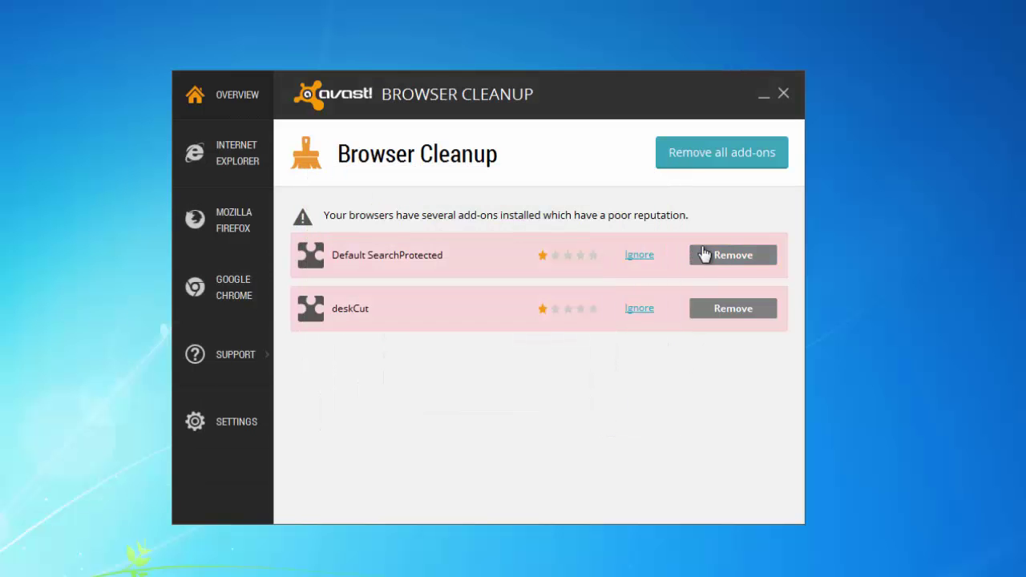
Step: Remove the poorly rated deskCut add-on and dismiss the completion message
{"action": "left_click", "coordinate": [737, 317]}
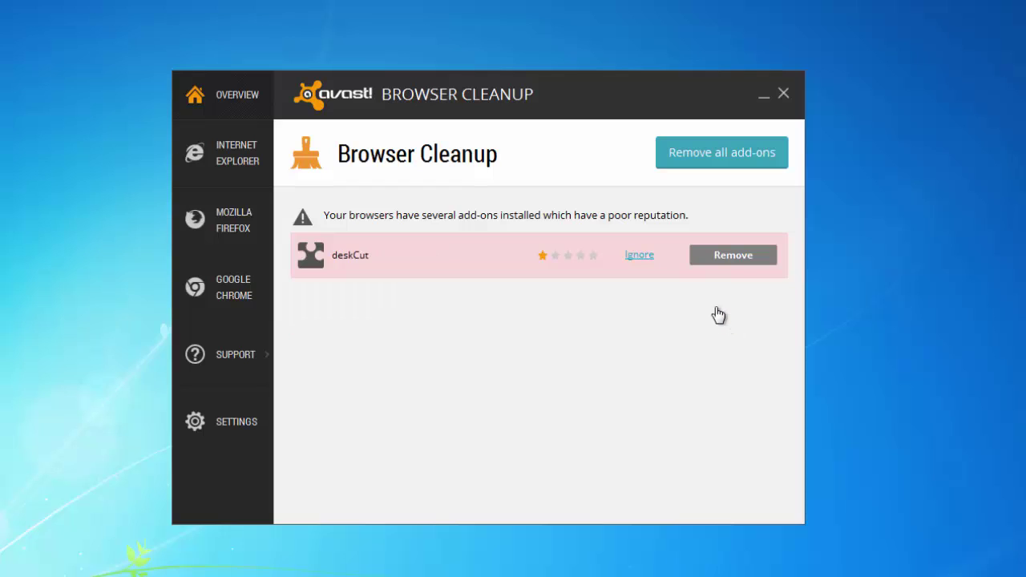
{"action": "left_click", "coordinate": [724, 258]}
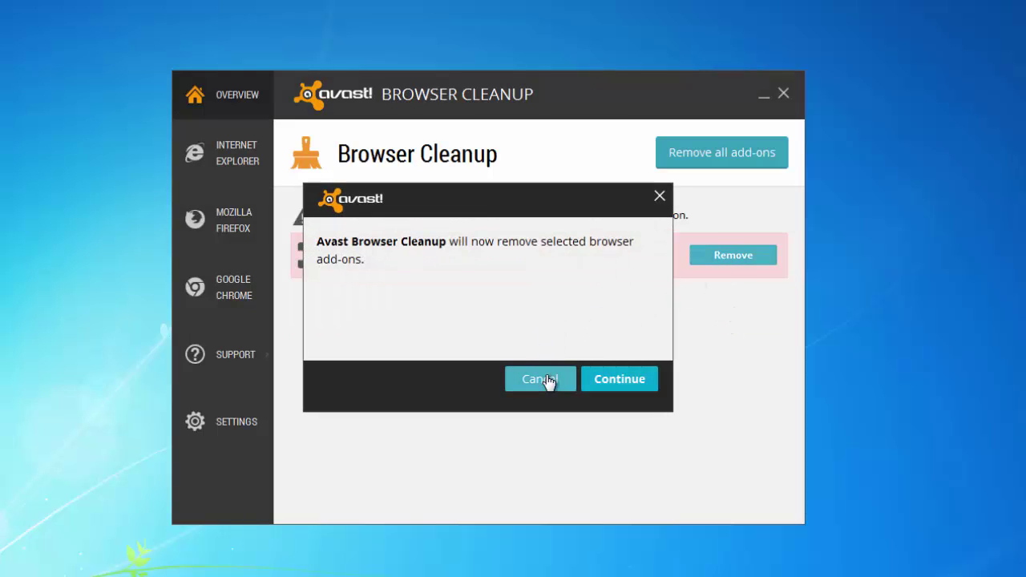
{"action": "left_click", "coordinate": [606, 384]}
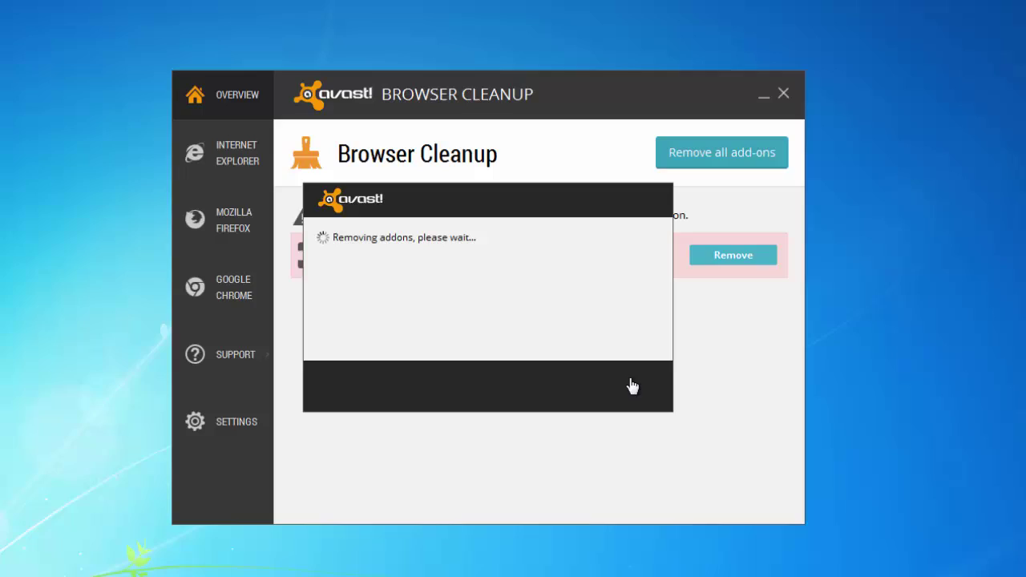
{"action": "left_click", "coordinate": [558, 323]}
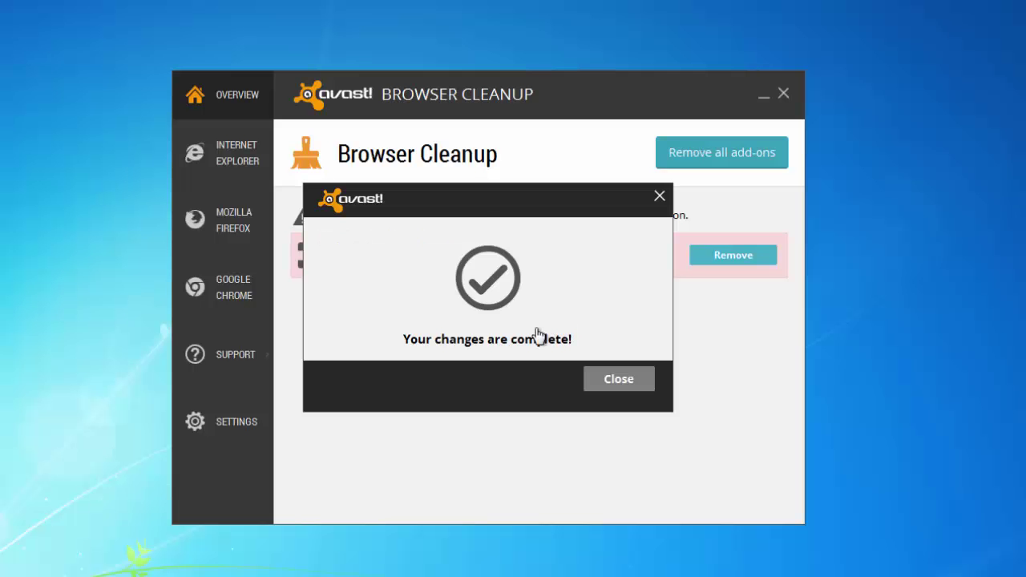
{"action": "left_click", "coordinate": [617, 379]}
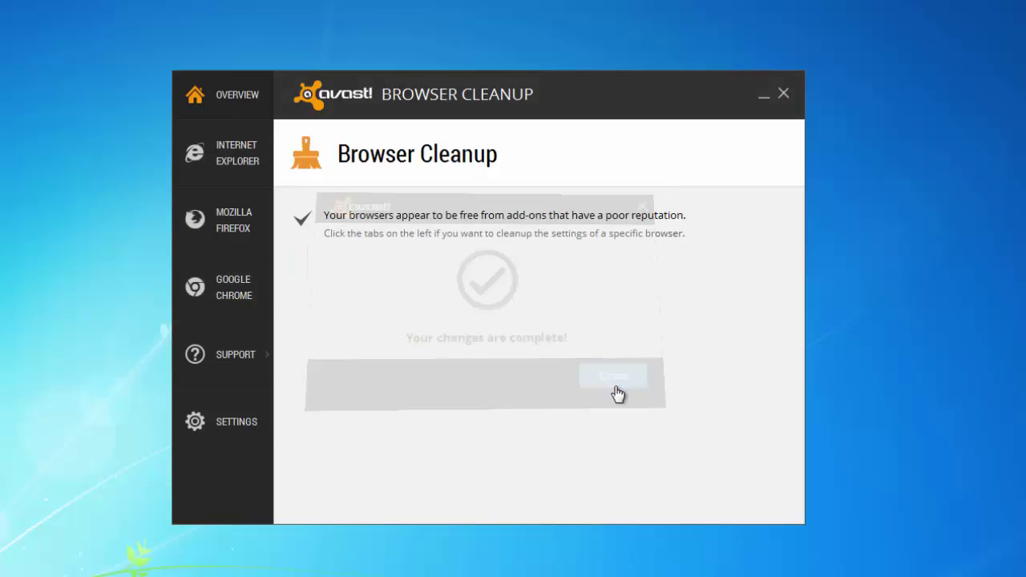
Step: Review the add-on pages of the three browsers, and reset Internet Explorer's settings with Google as search provider and homepage
{"action": "left_click", "coordinate": [252, 161]}
{"action": "left_click", "coordinate": [233, 228]}
{"action": "left_click", "coordinate": [235, 290]}
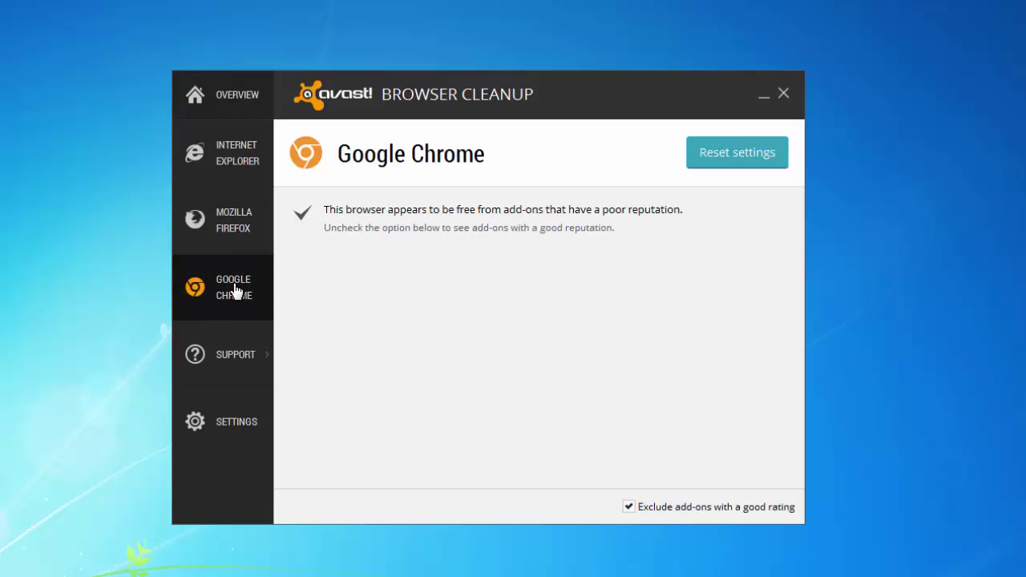
{"action": "left_click", "coordinate": [230, 163]}
{"action": "left_click", "coordinate": [721, 151]}
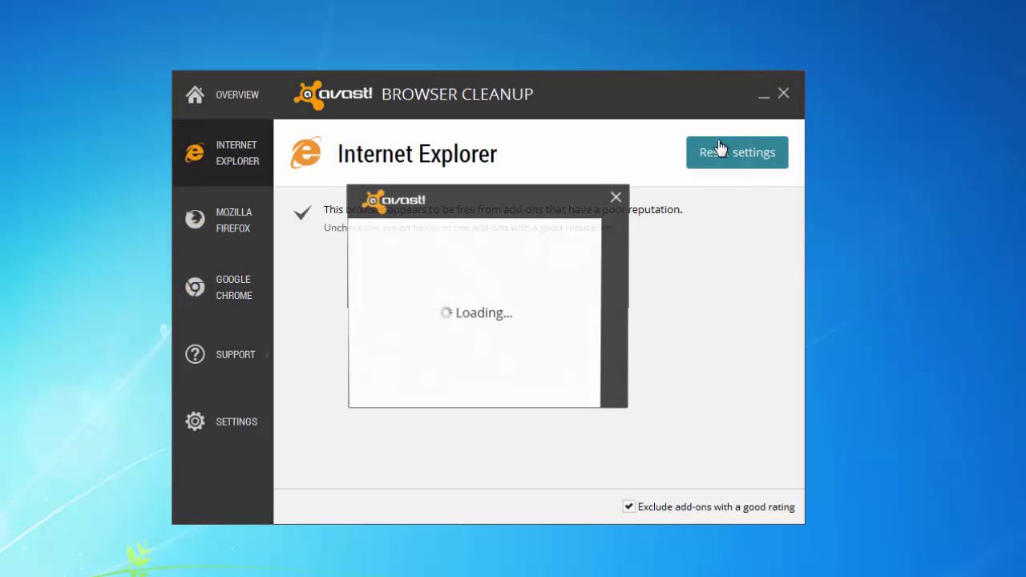
{"action": "left_click", "coordinate": [317, 308]}
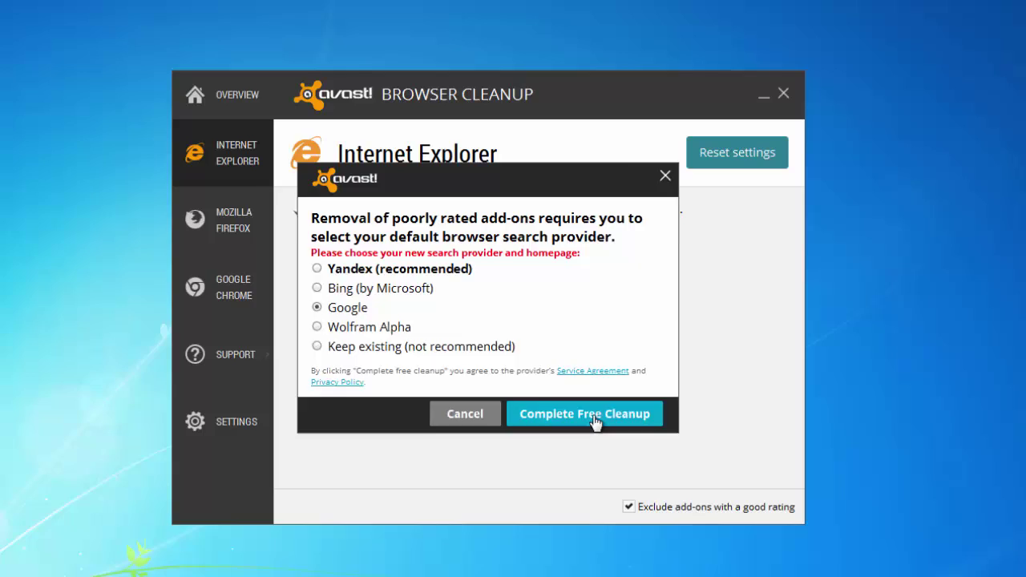
{"action": "left_click", "coordinate": [593, 419]}
{"action": "left_click", "coordinate": [581, 323]}
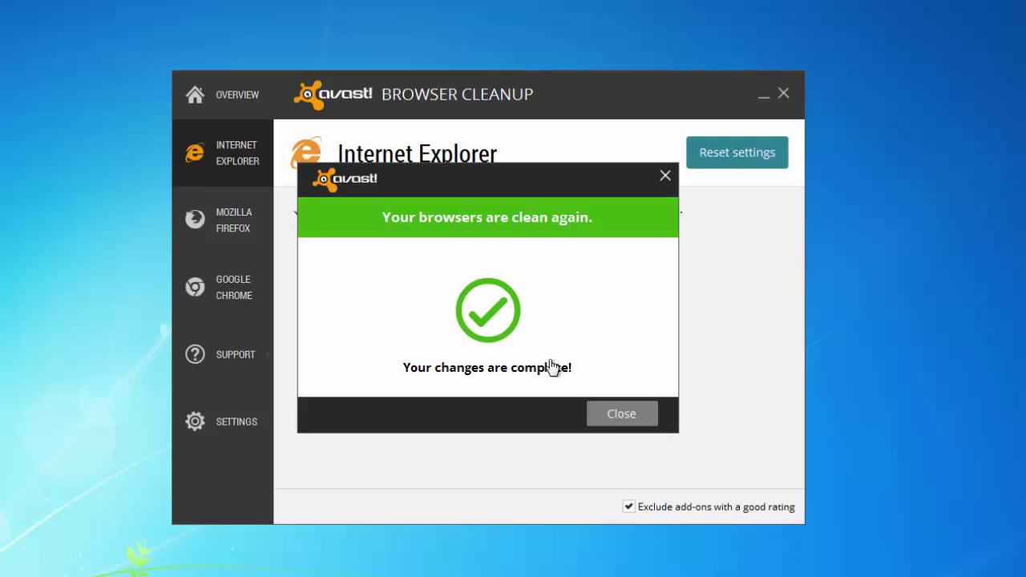
{"action": "left_click", "coordinate": [619, 413]}
Step: Reset Mozilla Firefox's settings with Google as search provider and homepage, completing the free cleanup
{"action": "left_click", "coordinate": [203, 208]}
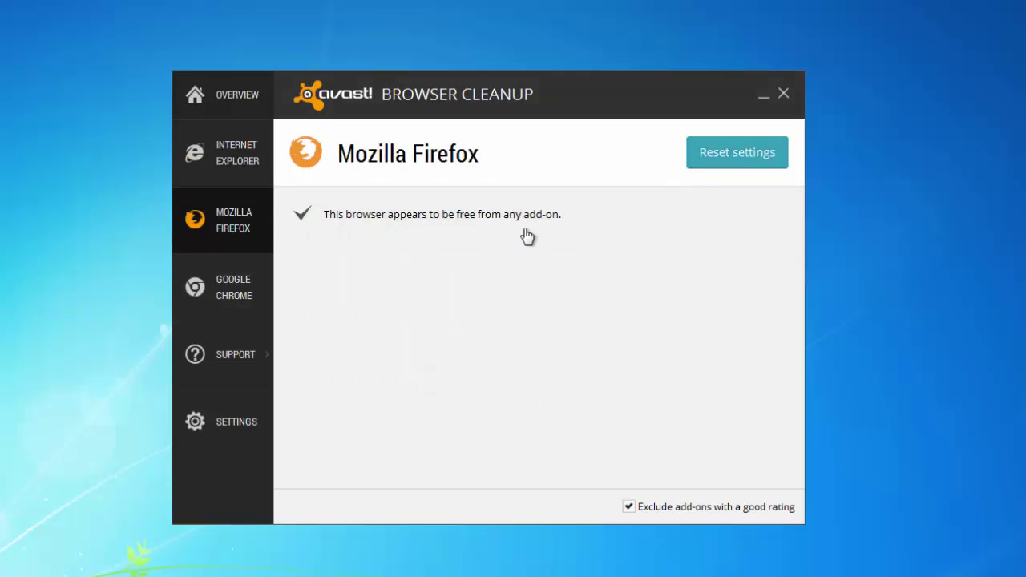
{"action": "left_click", "coordinate": [709, 157]}
{"action": "left_click", "coordinate": [317, 308]}
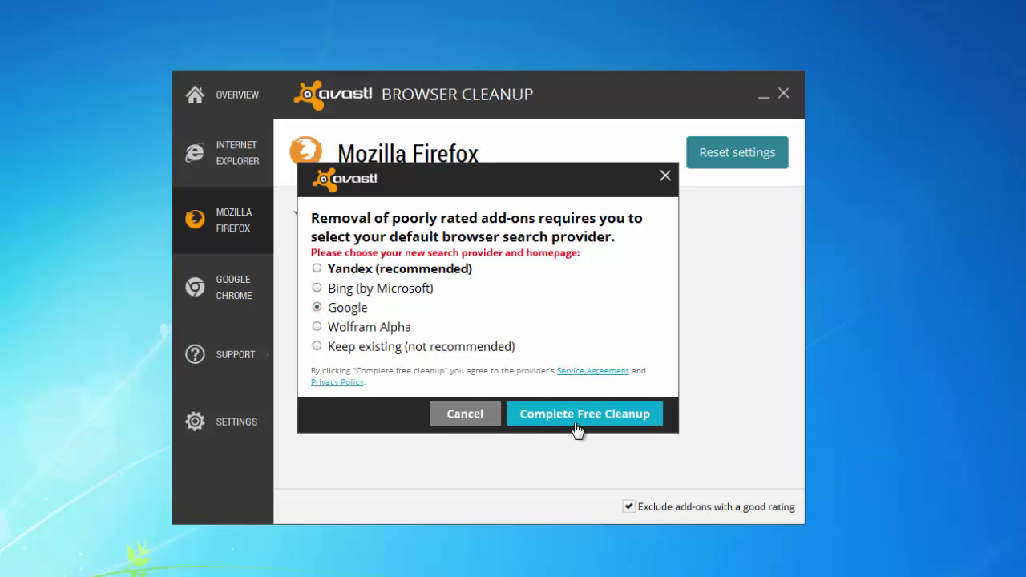
{"action": "left_click", "coordinate": [576, 417]}
{"action": "left_click", "coordinate": [621, 414]}
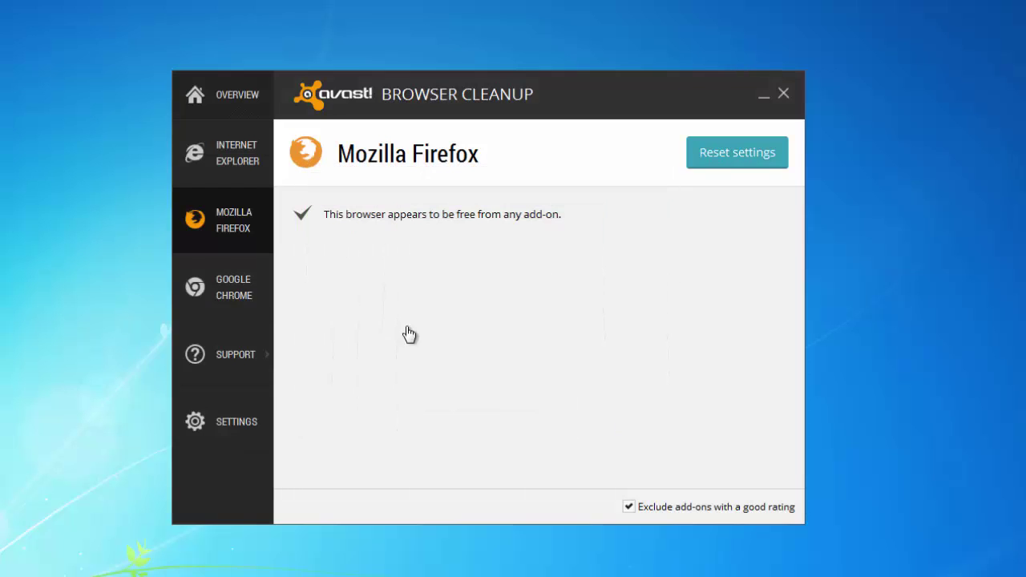
Step: Reset Google Chrome's settings with Google as search provider and homepage, and close Browser Cleanup
{"action": "left_click", "coordinate": [223, 295]}
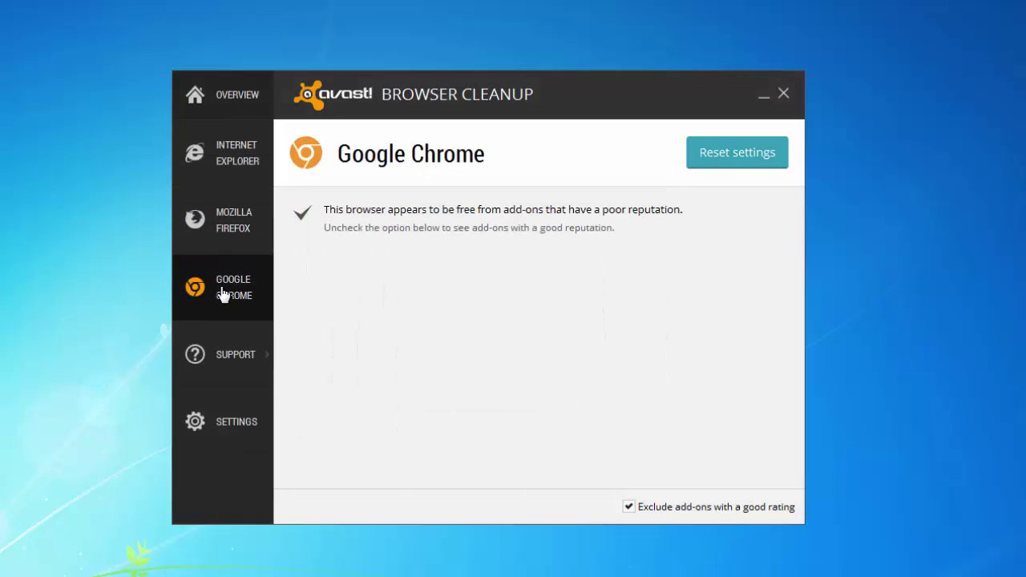
{"action": "left_click", "coordinate": [735, 164]}
{"action": "left_click", "coordinate": [317, 308]}
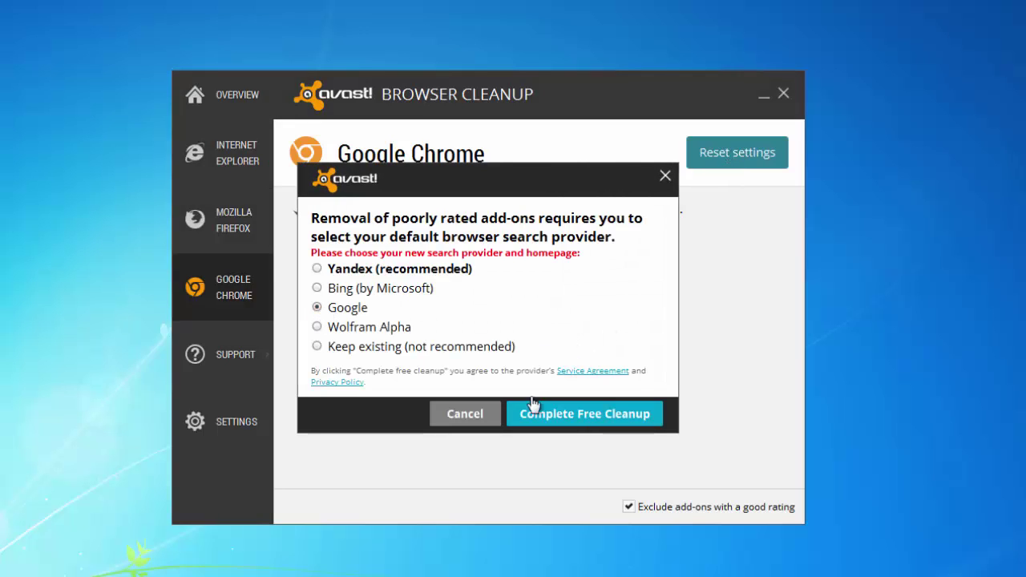
{"action": "left_click", "coordinate": [577, 417]}
{"action": "left_click", "coordinate": [559, 323]}
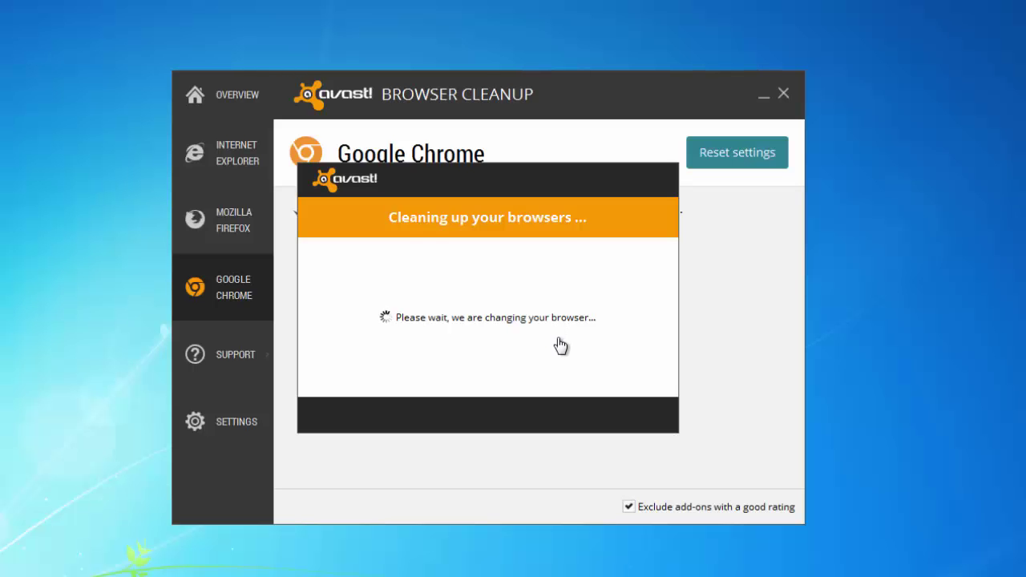
{"action": "left_click", "coordinate": [617, 415]}
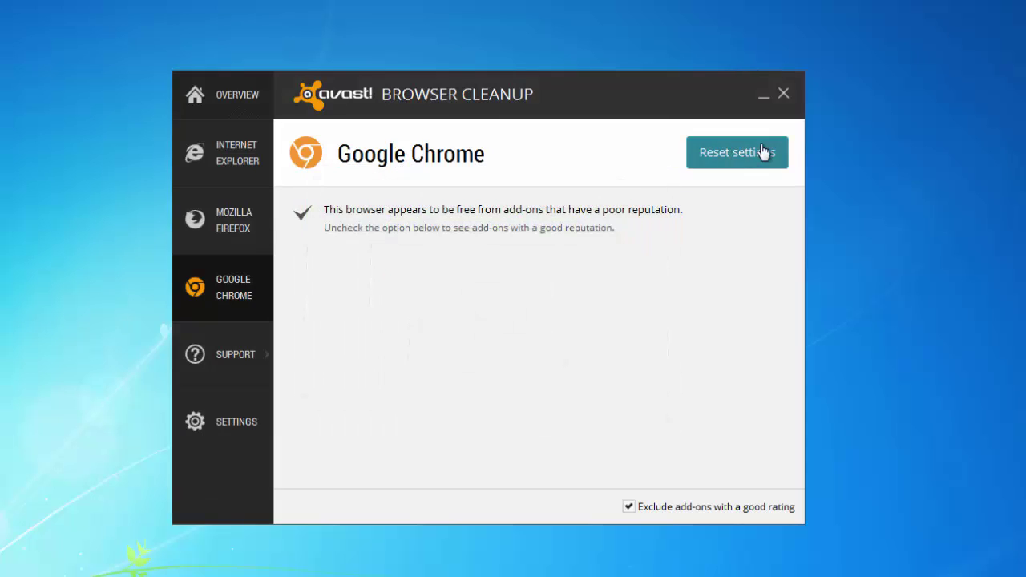
{"action": "left_click", "coordinate": [783, 94]}
Step: Refresh the desktop and empty the Recycle Bin, confirming the permanent deletion of its items
{"action": "right_click", "coordinate": [16, 449]}
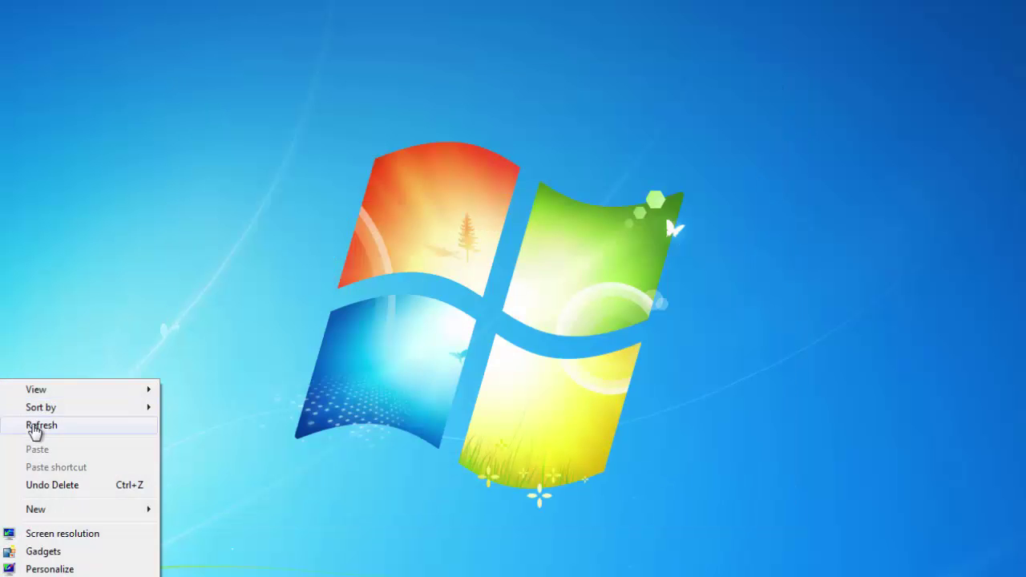
{"action": "left_click", "coordinate": [32, 428]}
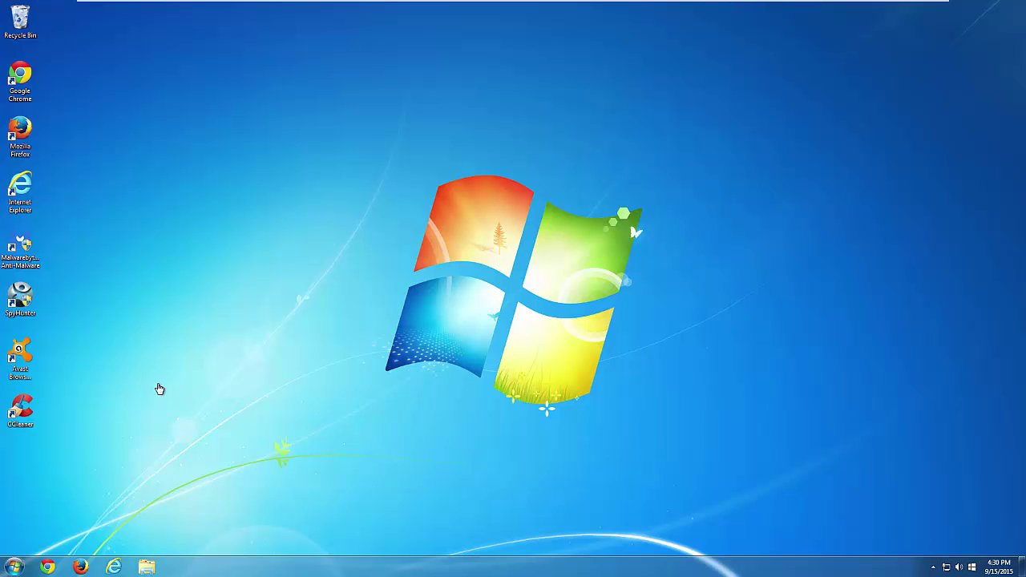
{"action": "right_click", "coordinate": [21, 32]}
{"action": "left_click", "coordinate": [44, 48]}
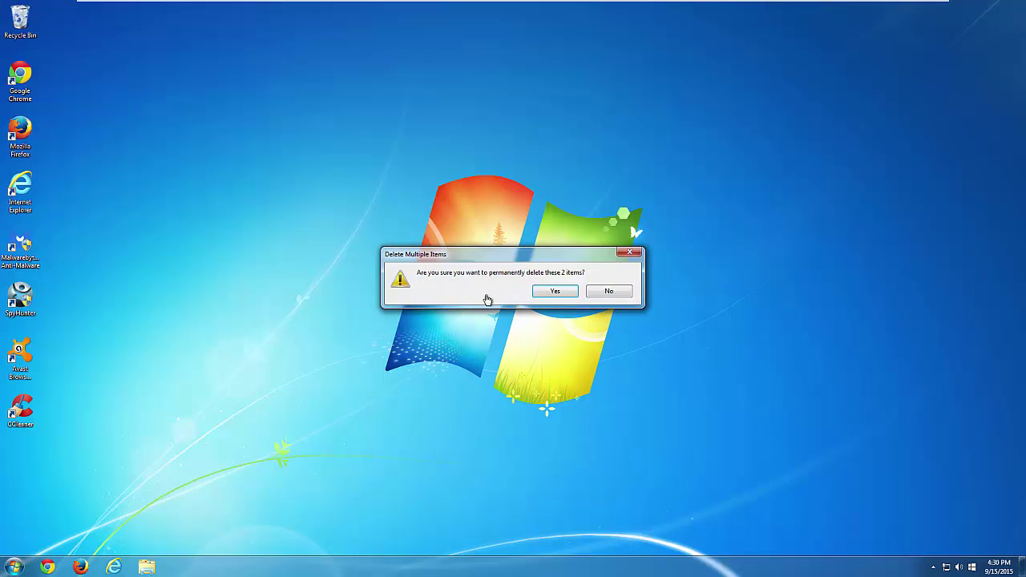
{"action": "key", "text": "Return"}
Step: Open Internet Explorer, check the home page address in Internet Options and close the dialog without changes
{"action": "left_click", "coordinate": [13, 188]}
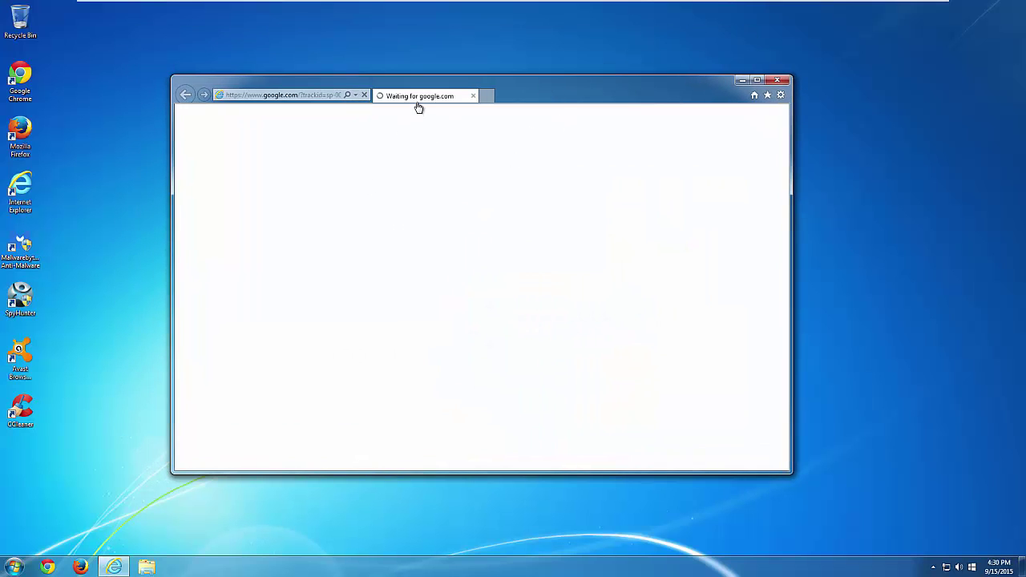
{"action": "left_click", "coordinate": [817, 99]}
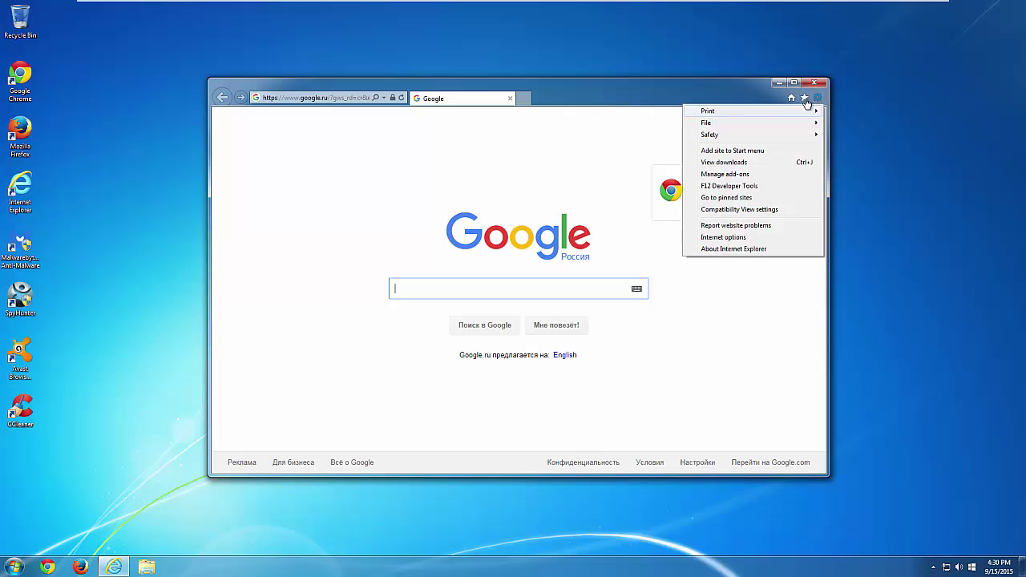
{"action": "left_click", "coordinate": [737, 239]}
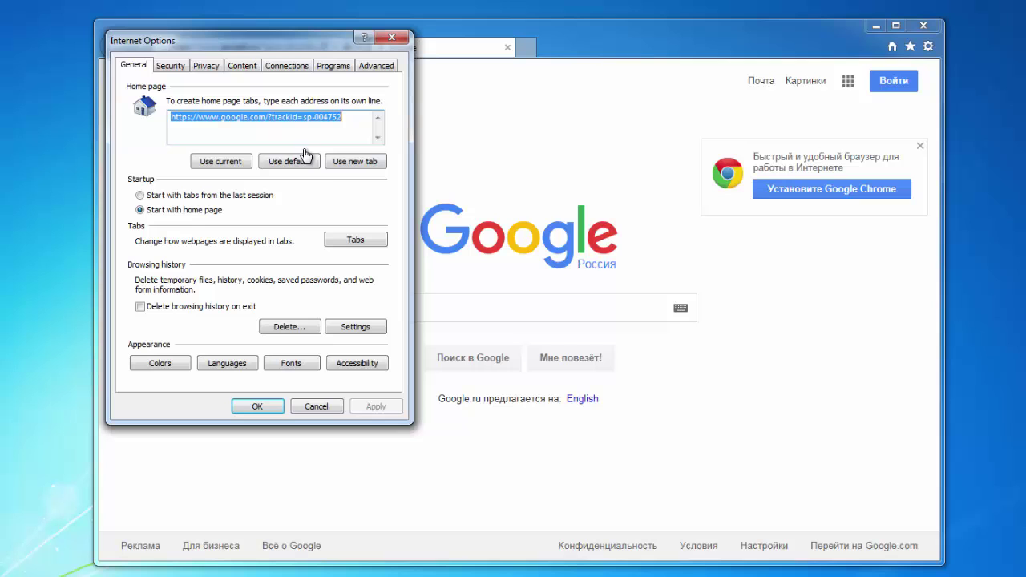
{"action": "left_click", "coordinate": [392, 38]}
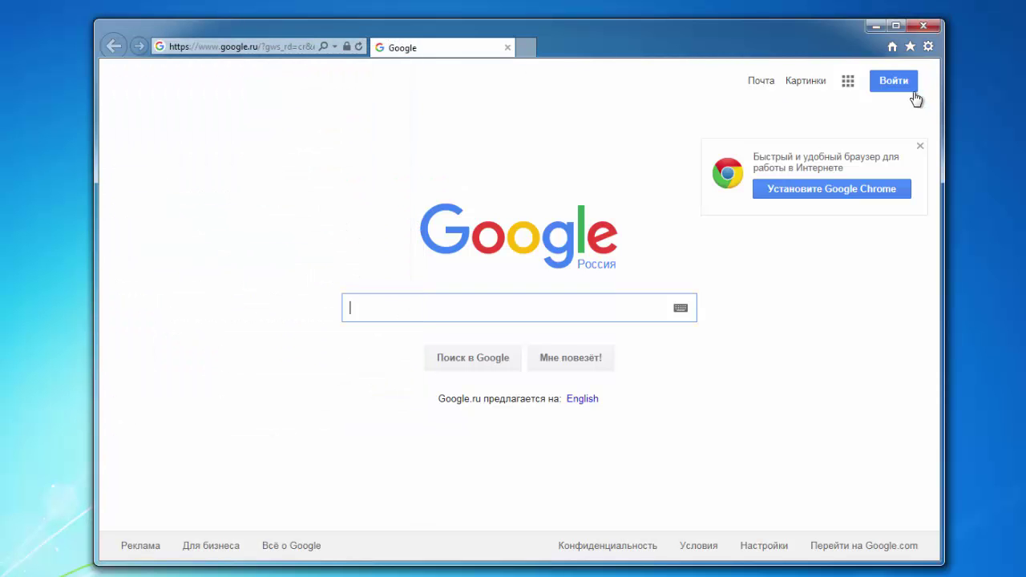
Step: Examine the Google and Bing search providers among Internet Explorer's add-ons, and close the dialog and the browser
{"action": "left_click", "coordinate": [927, 46]}
{"action": "left_click", "coordinate": [829, 169]}
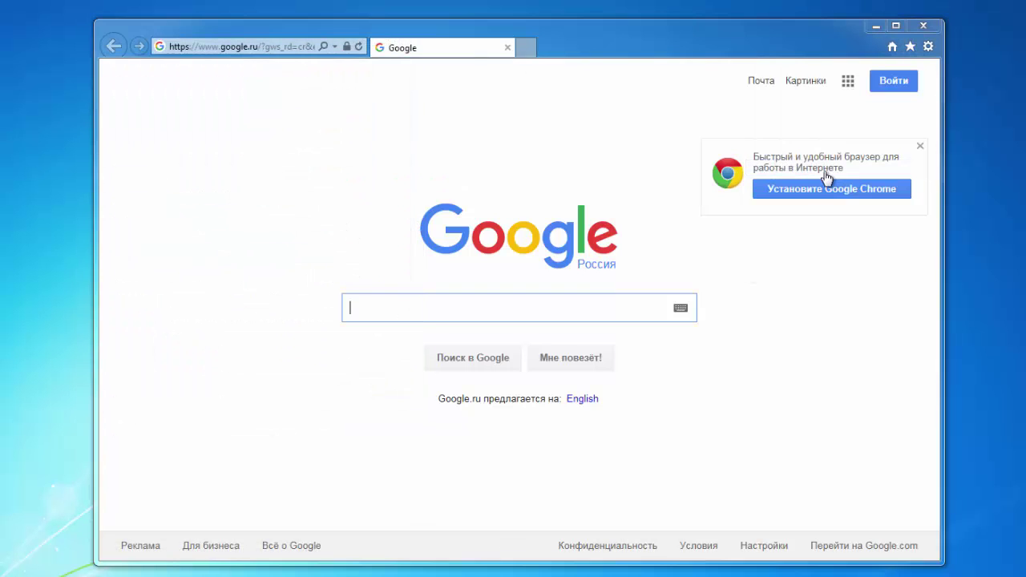
{"action": "left_click", "coordinate": [289, 220]}
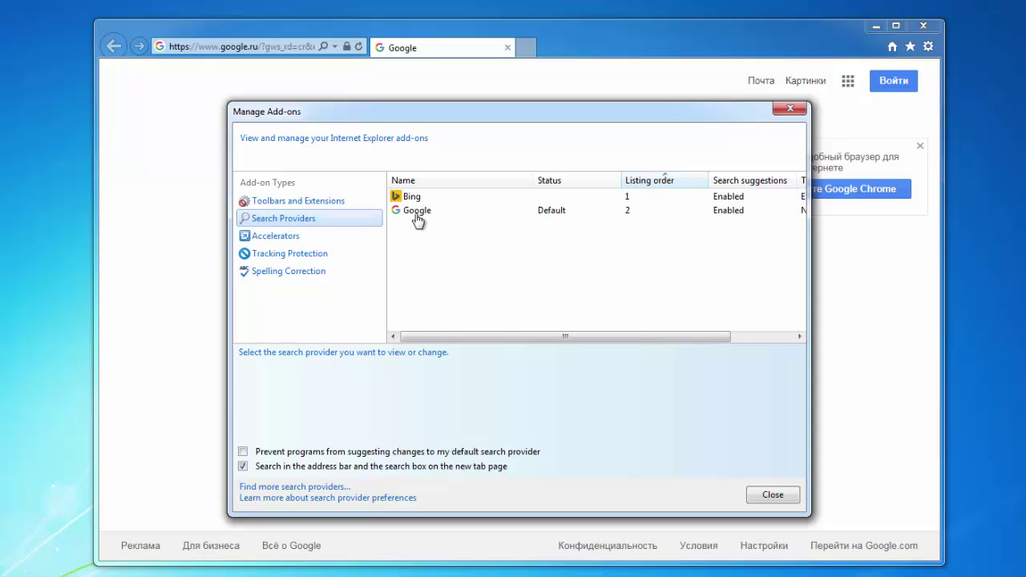
{"action": "left_click", "coordinate": [417, 212]}
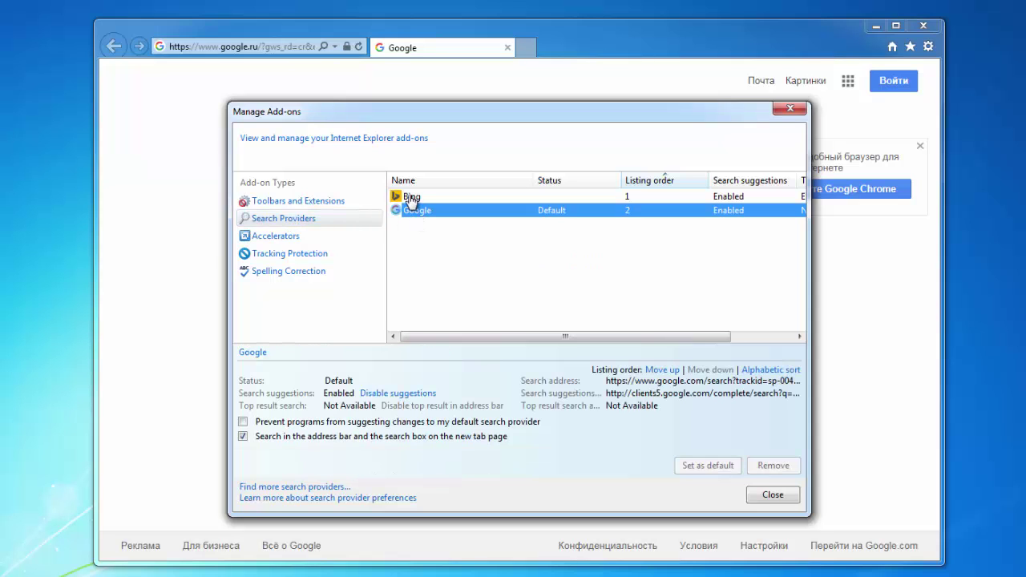
{"action": "left_click", "coordinate": [411, 198]}
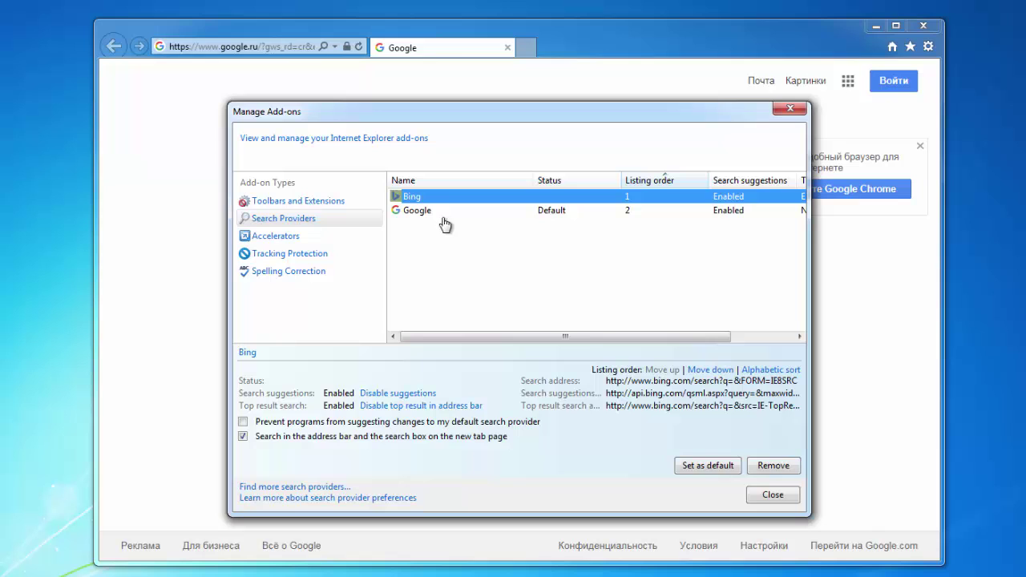
{"action": "left_click", "coordinate": [791, 109]}
{"action": "key", "text": "alt+F4"}
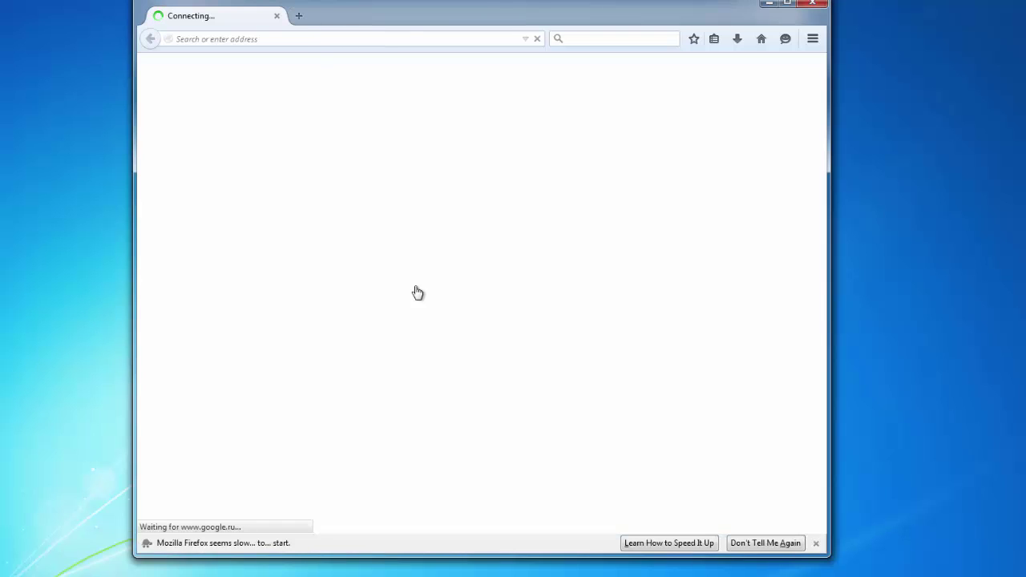
Step: Open Firefox's Add-ons Manager and check the installed extensions
{"action": "left_click", "coordinate": [813, 40]}
{"action": "left_click", "coordinate": [813, 40]}
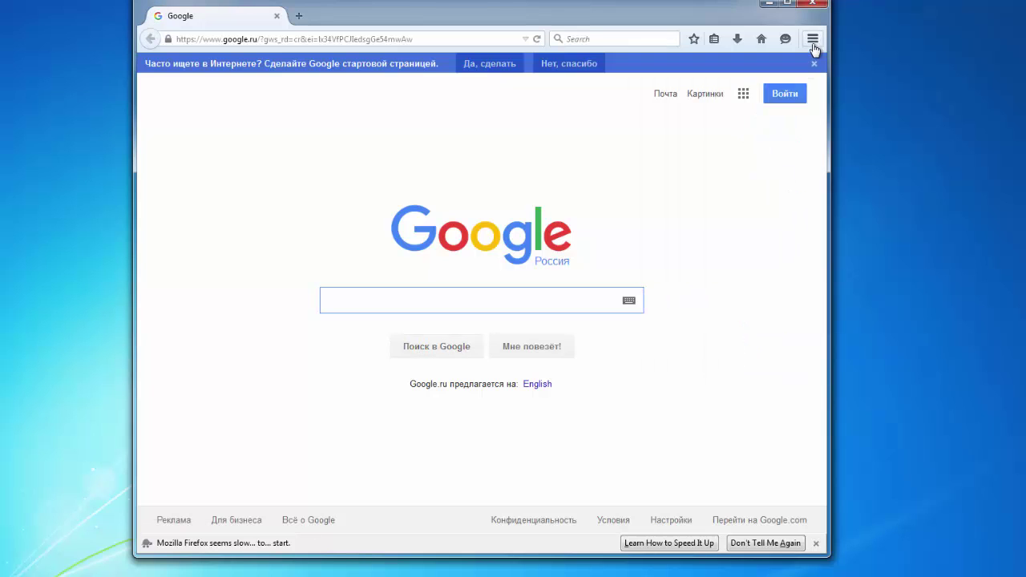
{"action": "left_click", "coordinate": [813, 40]}
{"action": "left_click", "coordinate": [784, 248]}
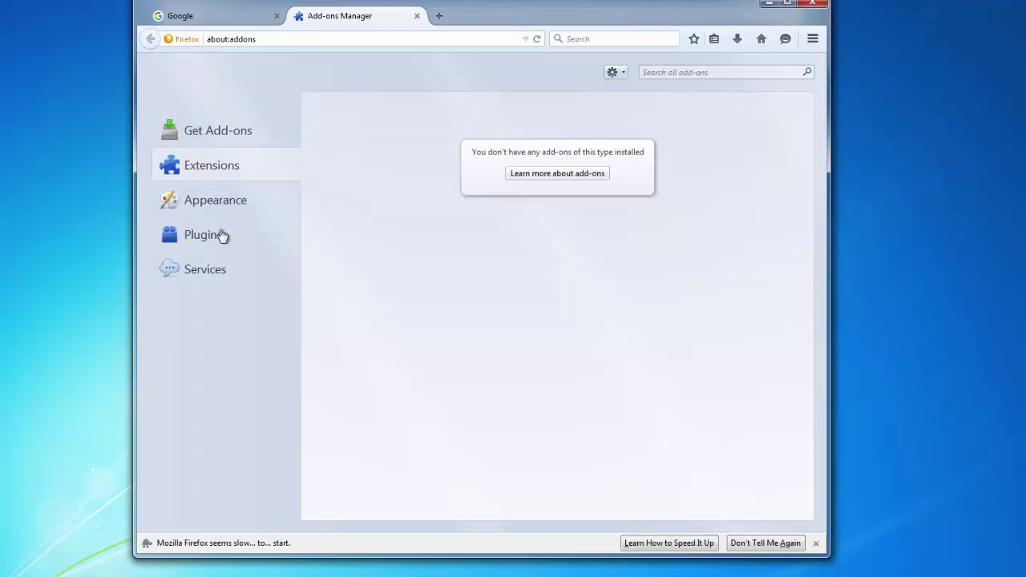
Step: Check the Plugins and Get Add-ons pages of Firefox's Add-ons Manager and close the manager
{"action": "left_click", "coordinate": [221, 234]}
{"action": "left_click", "coordinate": [216, 133]}
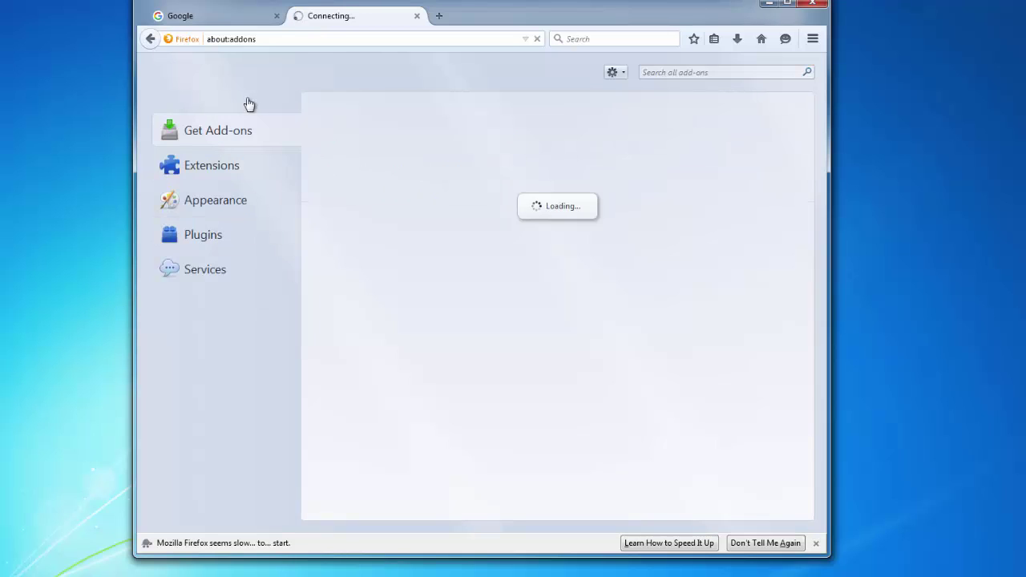
{"action": "left_click", "coordinate": [417, 16]}
Step: Check the default and one-click search engines in Firefox's options and cancel without changes
{"action": "left_click", "coordinate": [810, 40]}
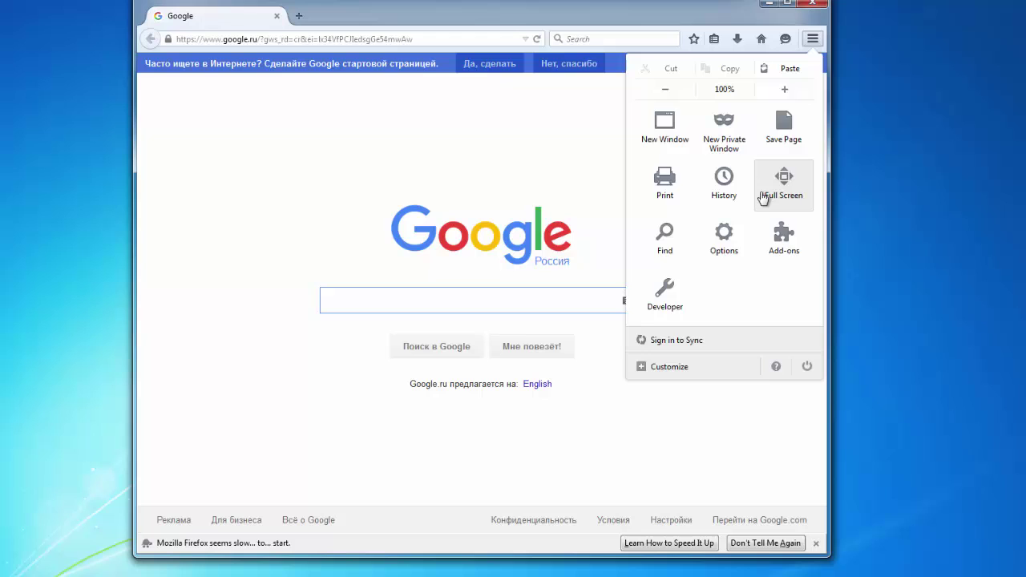
{"action": "left_click", "coordinate": [725, 237]}
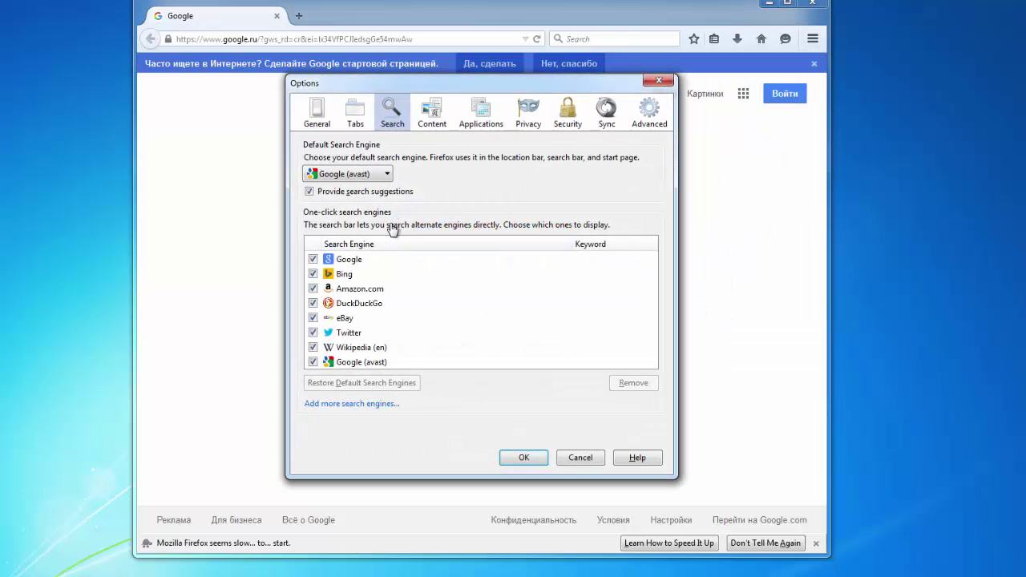
{"action": "left_click", "coordinate": [590, 460]}
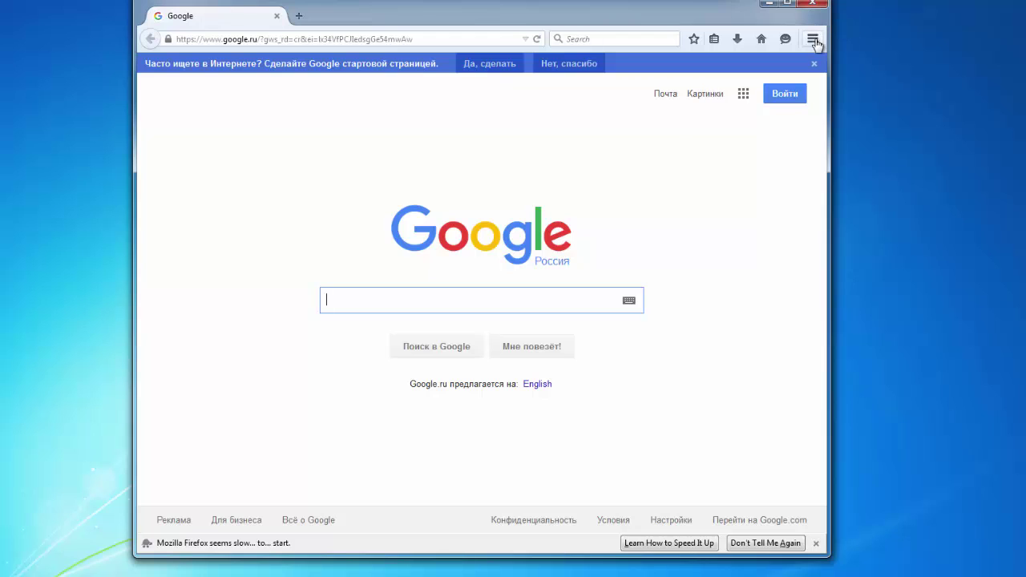
Step: Check the startup home page in Firefox's general options and close the dialog without changes
{"action": "left_click", "coordinate": [813, 40]}
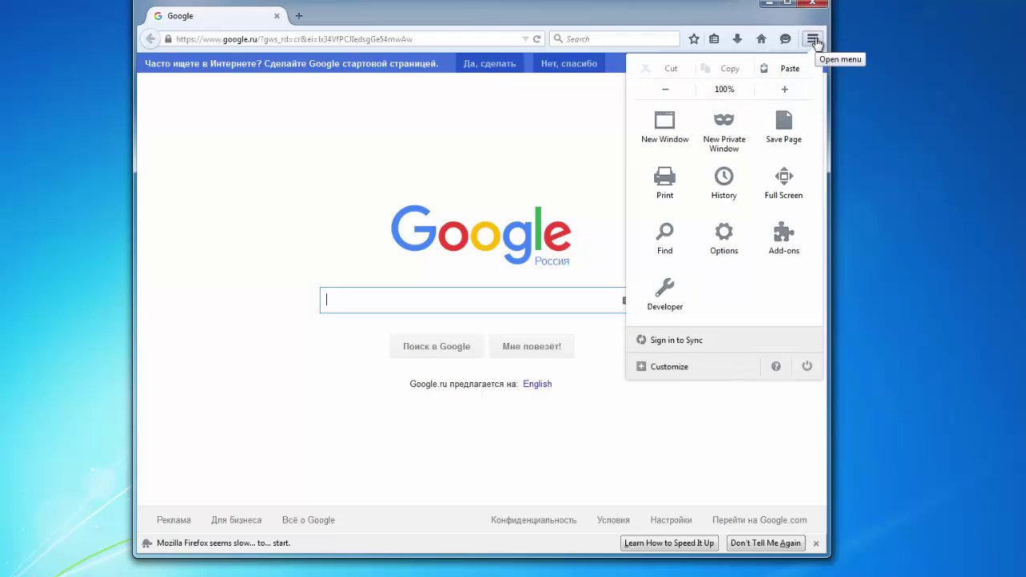
{"action": "left_click", "coordinate": [725, 236]}
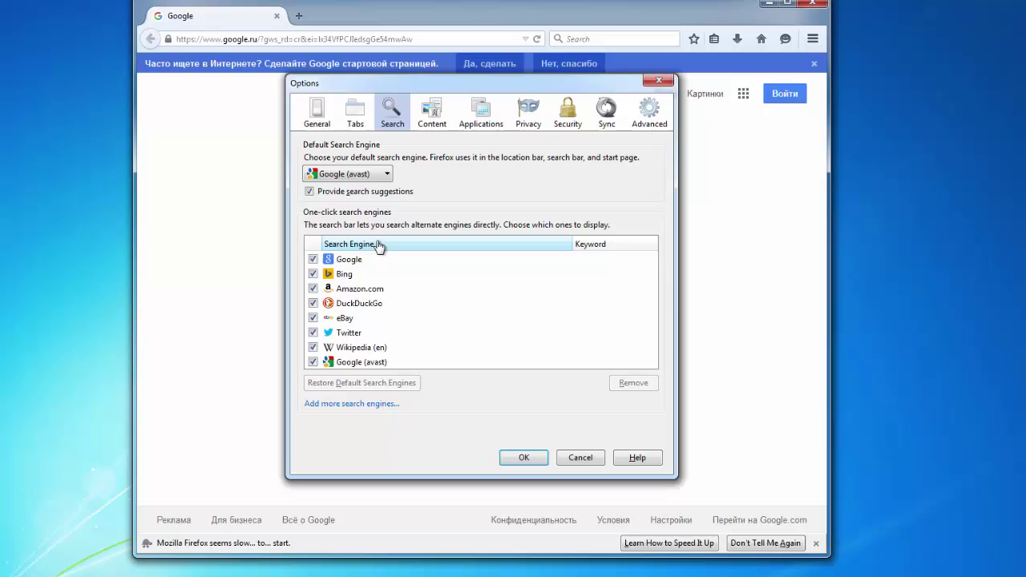
{"action": "left_click", "coordinate": [355, 114]}
{"action": "left_click", "coordinate": [317, 114]}
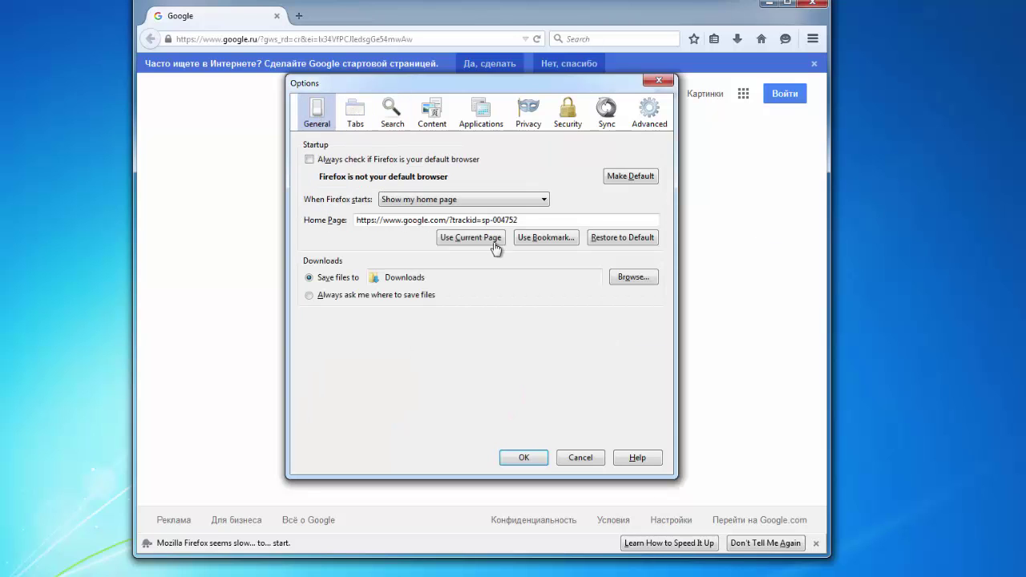
{"action": "left_click", "coordinate": [669, 84]}
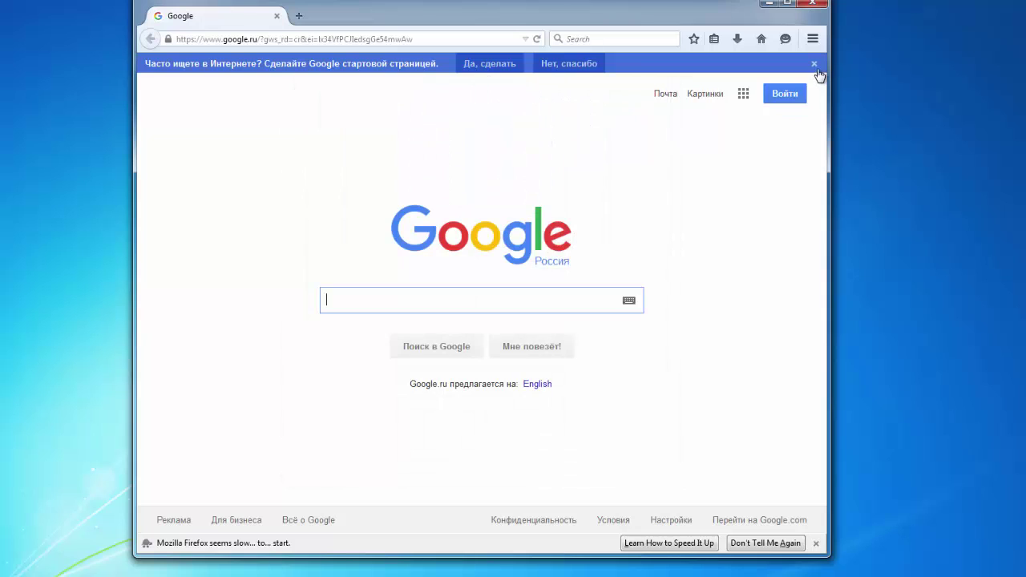
Step: Dismiss the banner offering to make Google the start page and close Firefox
{"action": "left_click", "coordinate": [815, 64]}
{"action": "left_click", "coordinate": [810, 40]}
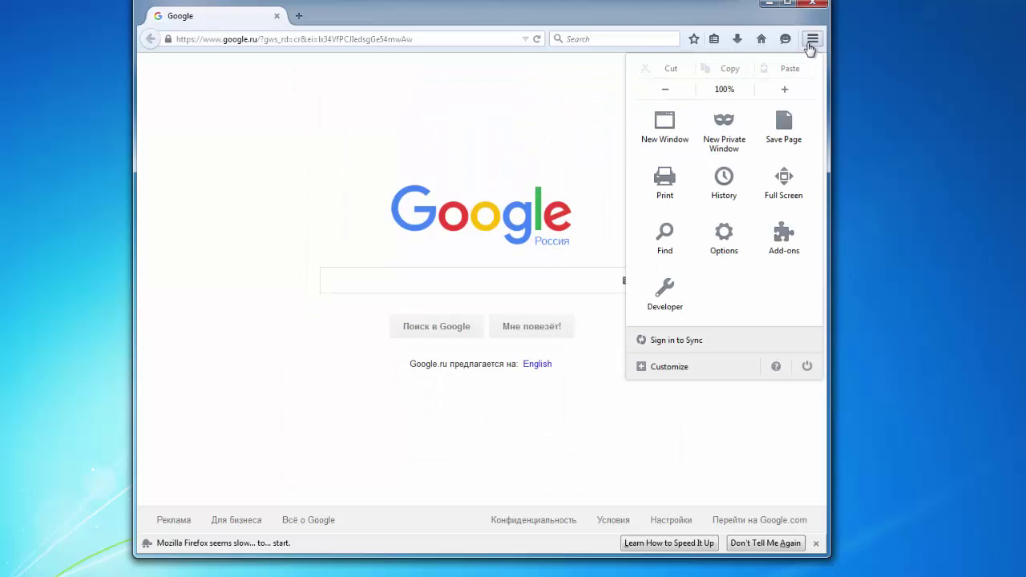
{"action": "left_click", "coordinate": [820, 8]}
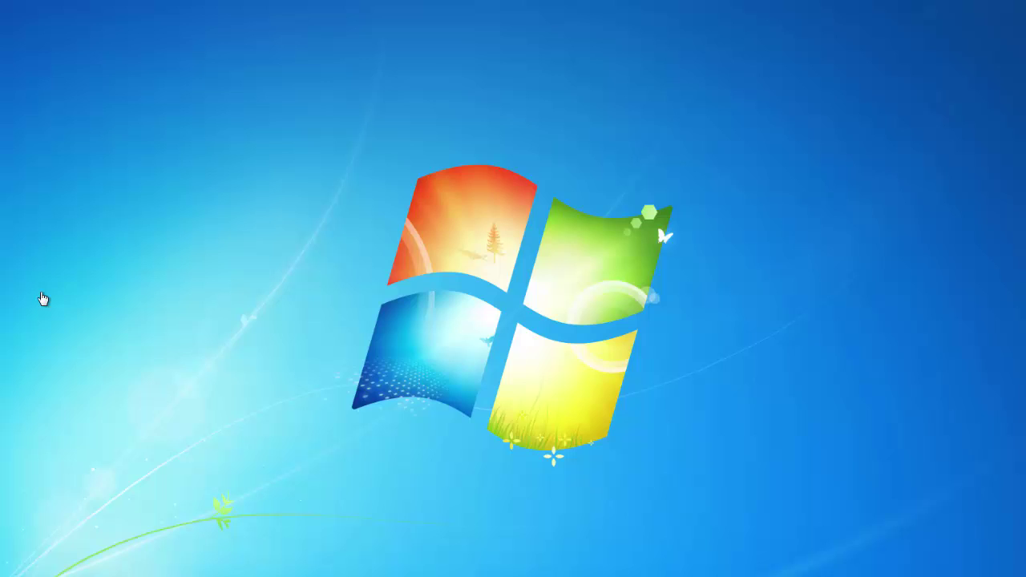
Step: Open Google Chrome and check its installed extensions
{"action": "right_click", "coordinate": [40, 294]}
{"action": "left_click", "coordinate": [77, 332]}
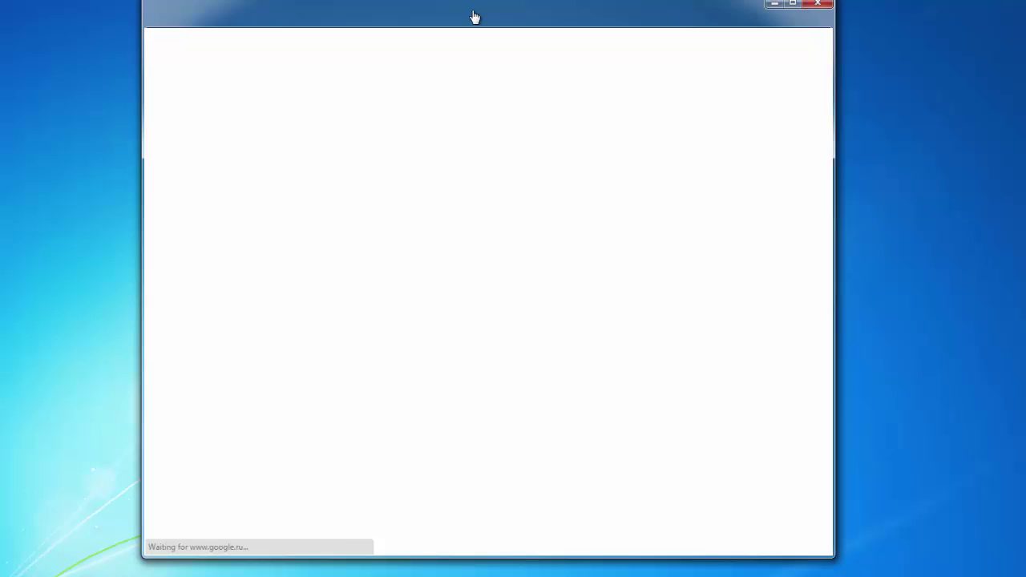
{"action": "left_click_drag", "start_coordinate": [473, 17], "coordinate": [477, 38]}
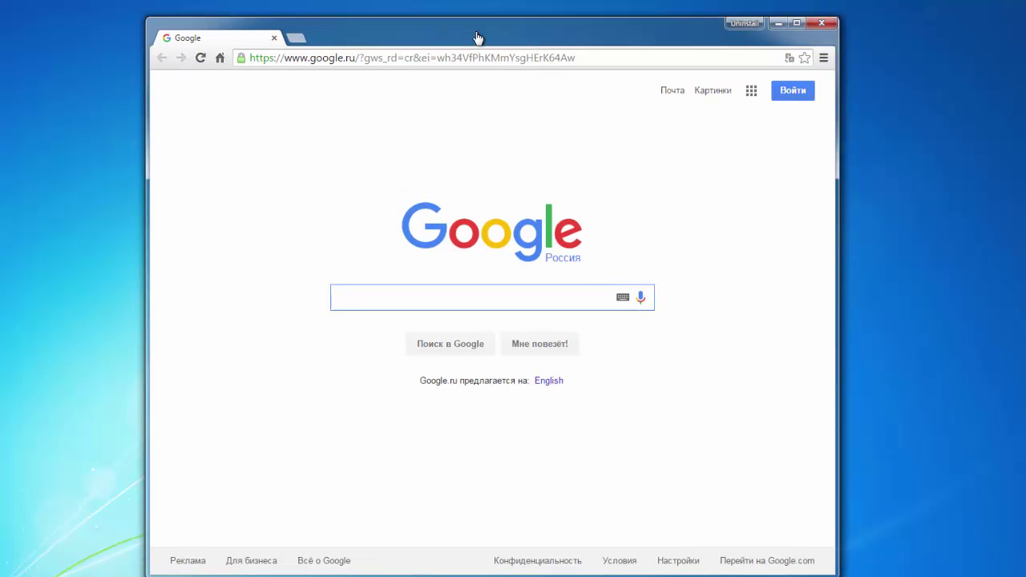
{"action": "left_click", "coordinate": [822, 58]}
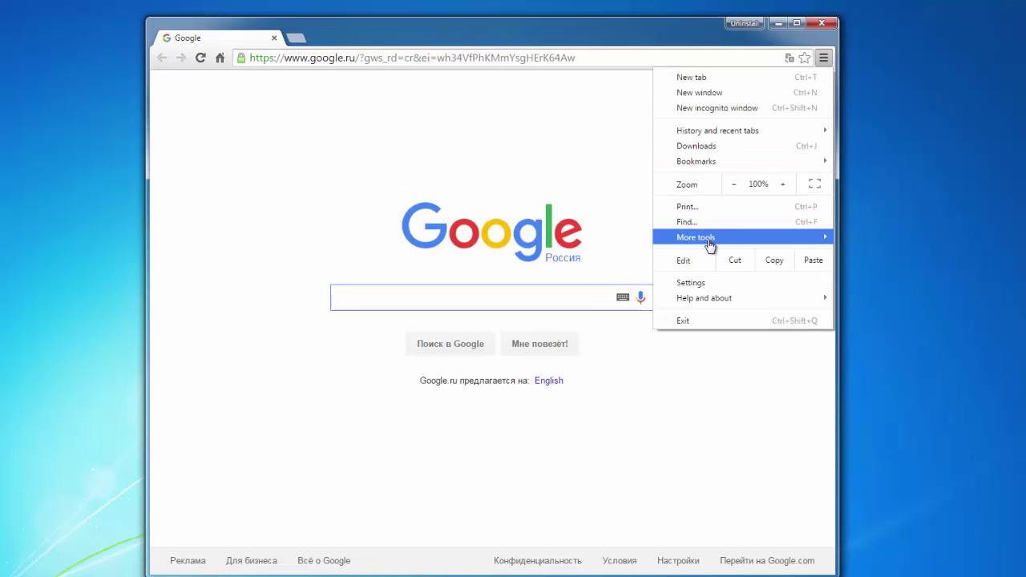
{"action": "left_click", "coordinate": [689, 283]}
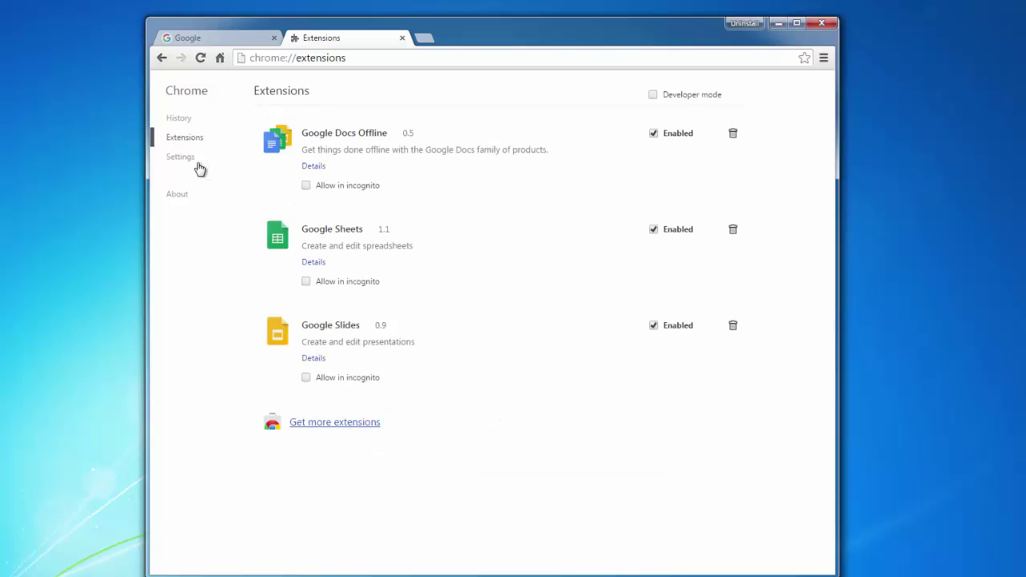
Step: Check the startup pages in Chrome's settings and accept them unchanged
{"action": "left_click", "coordinate": [192, 162]}
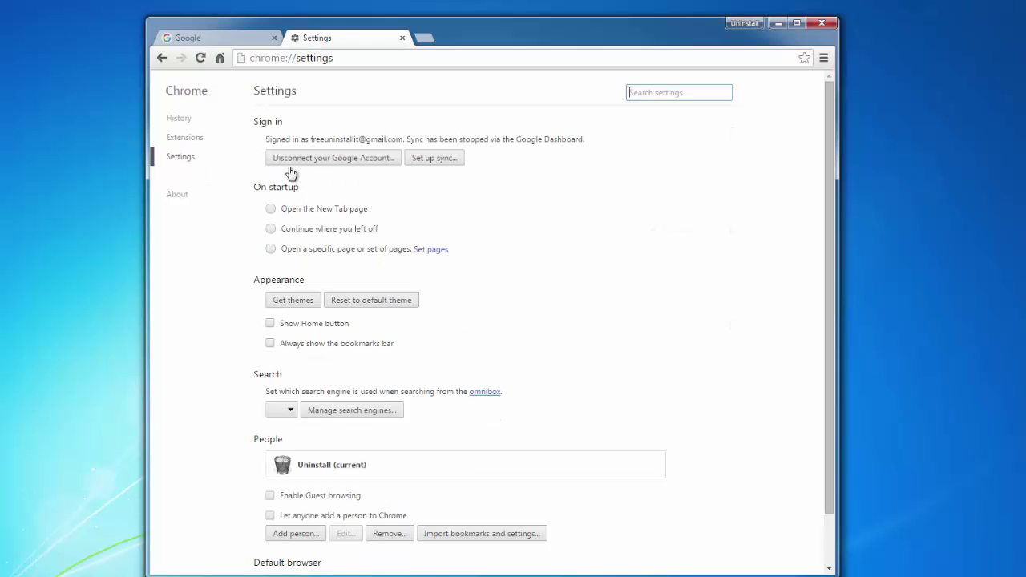
{"action": "left_click", "coordinate": [436, 253]}
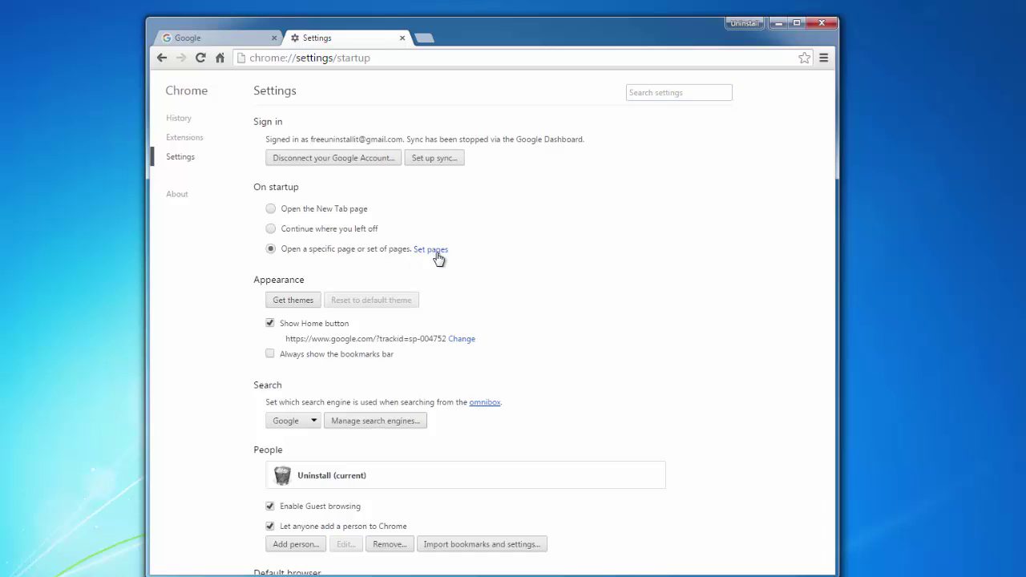
{"action": "left_click", "coordinate": [588, 371]}
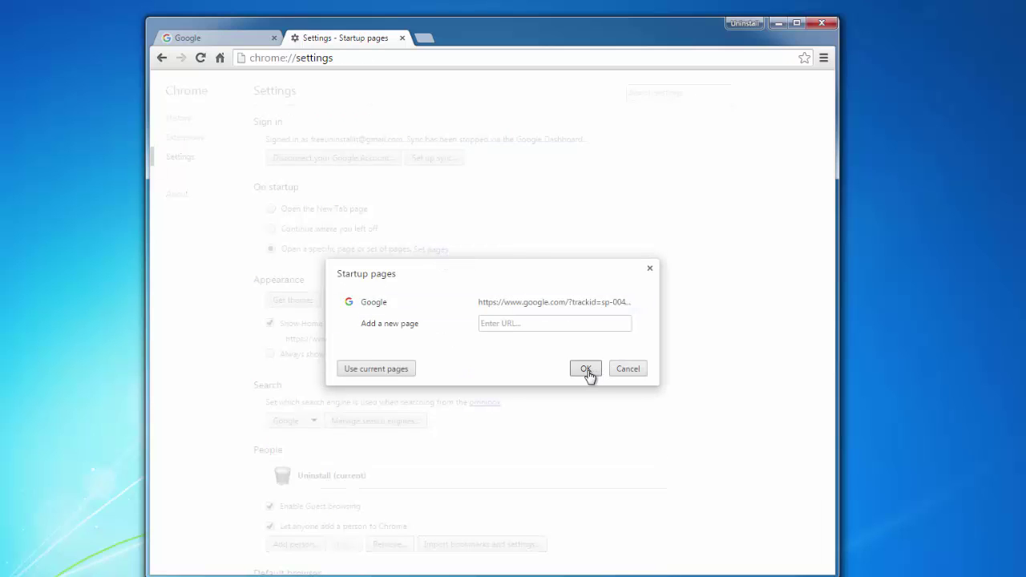
Step: Remove the istartsurf, AOL and Ask entries from Chrome's default search engine list
{"action": "left_click", "coordinate": [358, 427]}
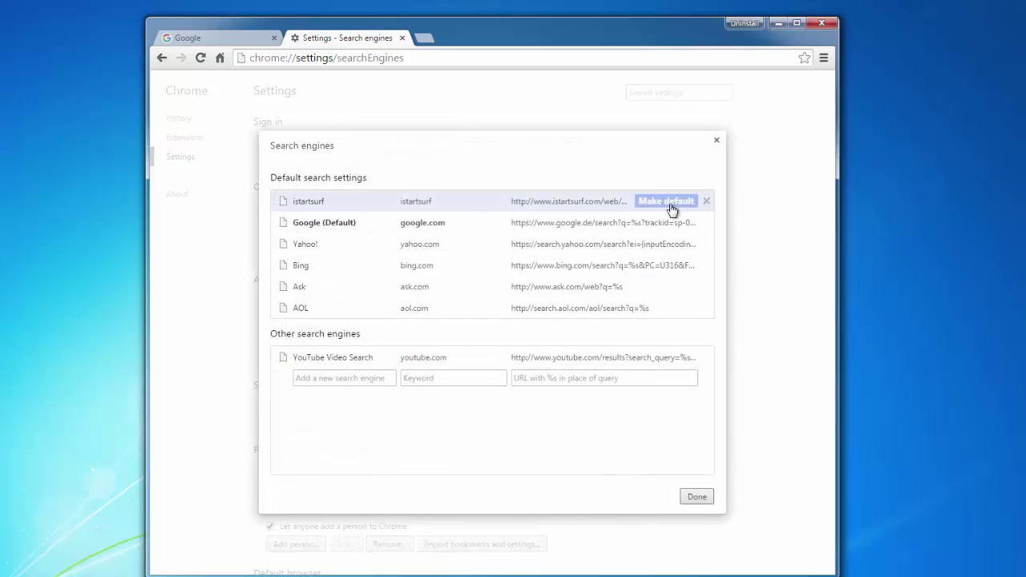
{"action": "left_click", "coordinate": [709, 203]}
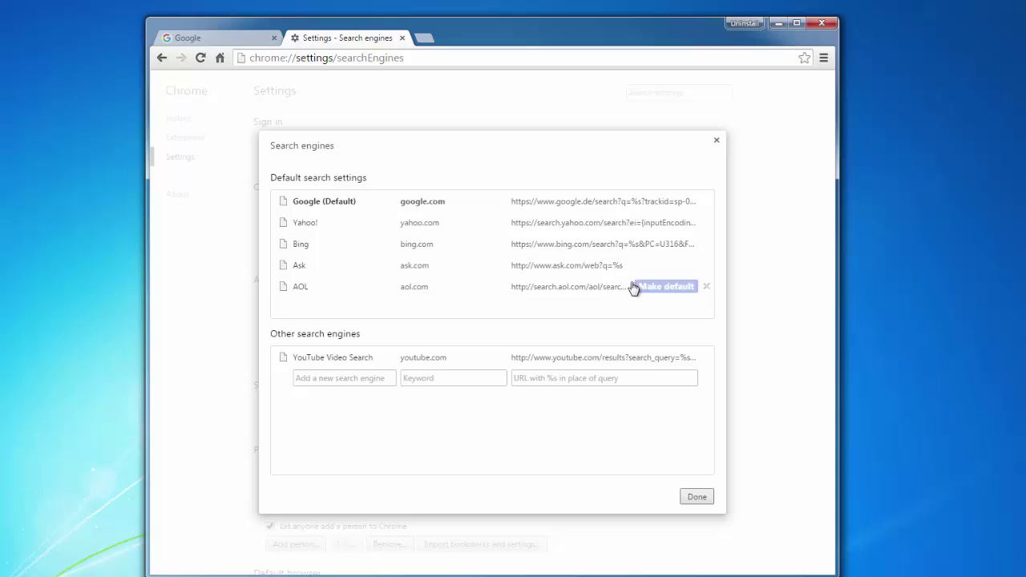
{"action": "left_click", "coordinate": [706, 287]}
{"action": "left_click", "coordinate": [707, 265]}
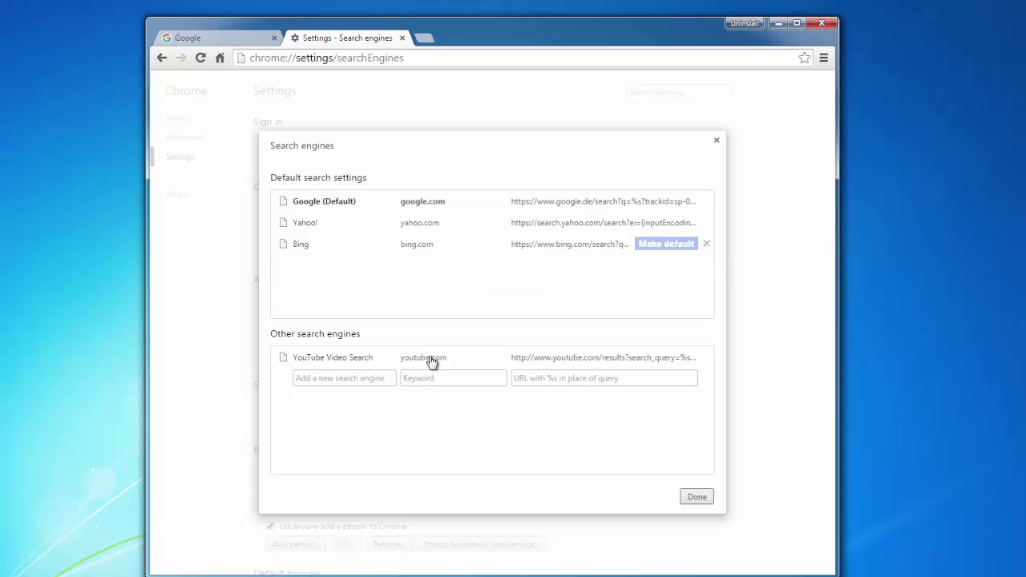
{"action": "left_click", "coordinate": [696, 497]}
Step: Look through Chrome's advanced settings down to the reset option, and close the settings and the browser
{"action": "scroll", "coordinate": [481, 408], "scroll_direction": "down", "scroll_amount": 1}
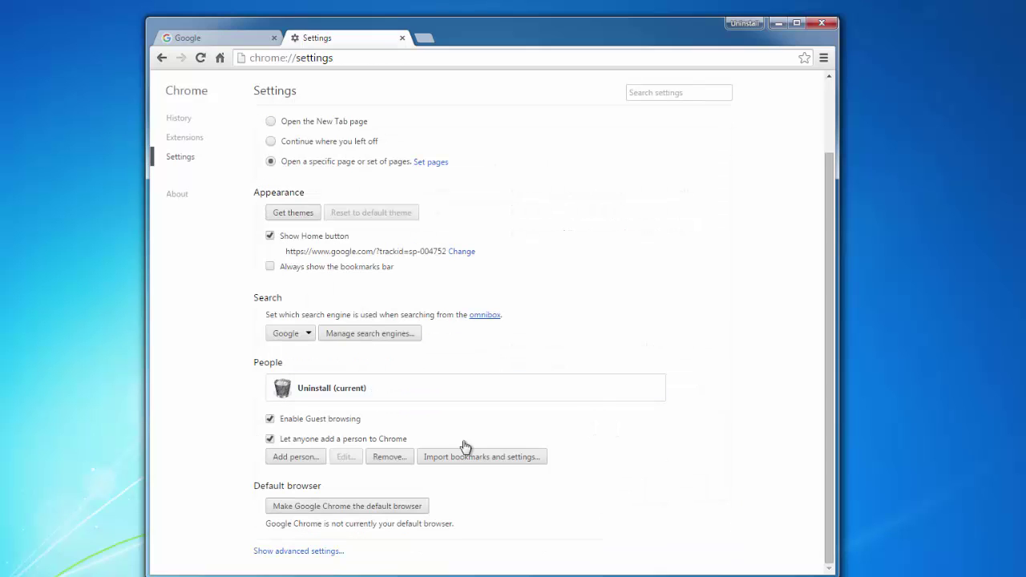
{"action": "left_click", "coordinate": [264, 552]}
{"action": "scroll", "coordinate": [349, 457], "scroll_direction": "down", "scroll_amount": 12}
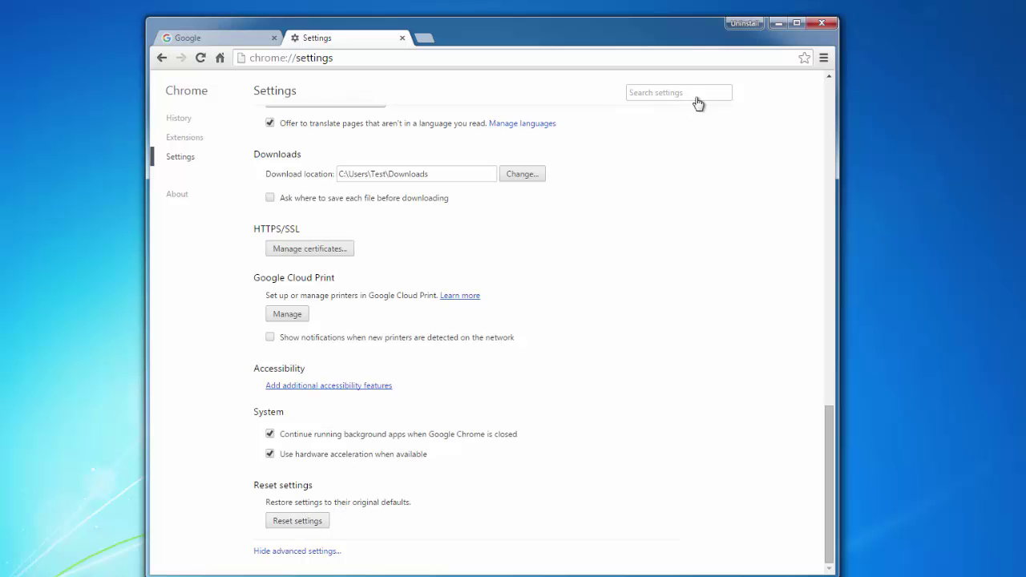
{"action": "left_click", "coordinate": [402, 38]}
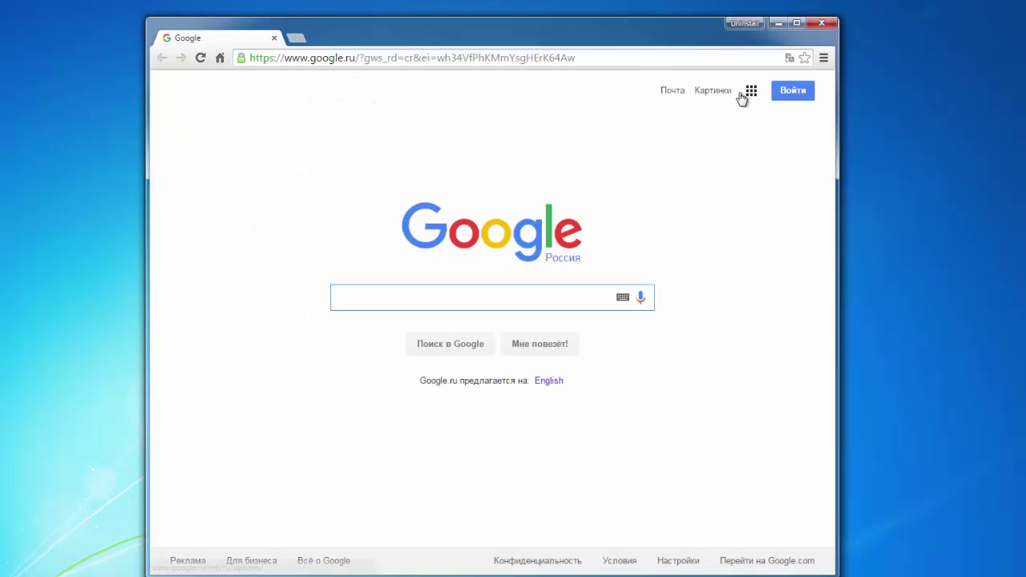
{"action": "left_click", "coordinate": [789, 44]}
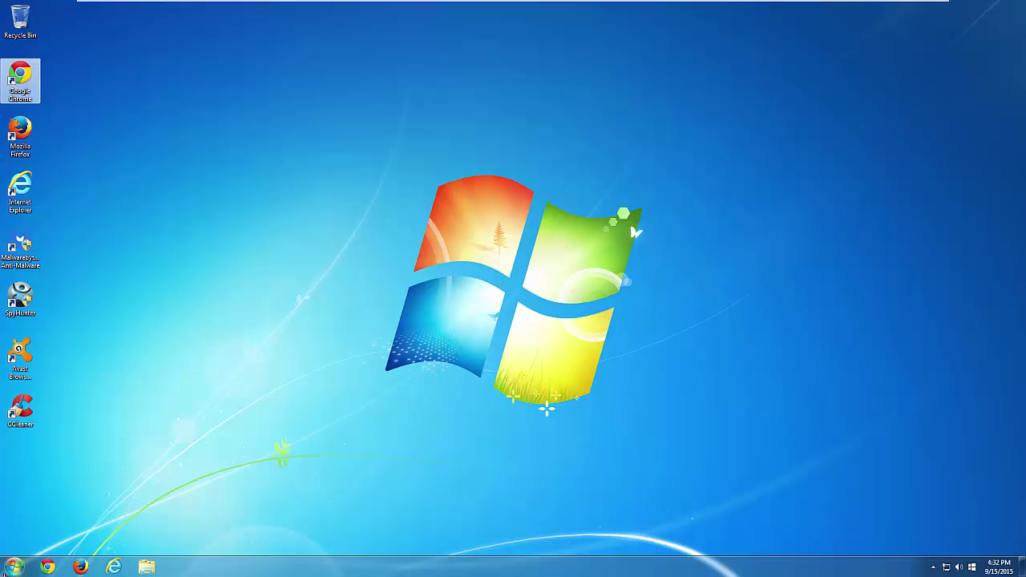
Step: Browse to Program Files on drive C:, look inside the SFK folder and return to Program Files
{"action": "left_click", "coordinate": [9, 570]}
{"action": "left_click", "coordinate": [162, 432]}
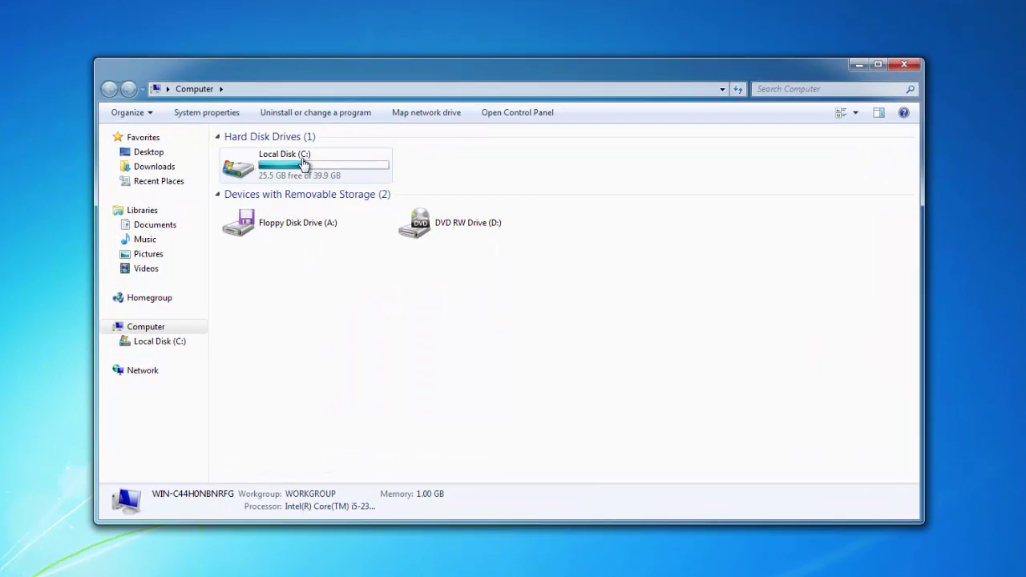
{"action": "double_click", "coordinate": [304, 163]}
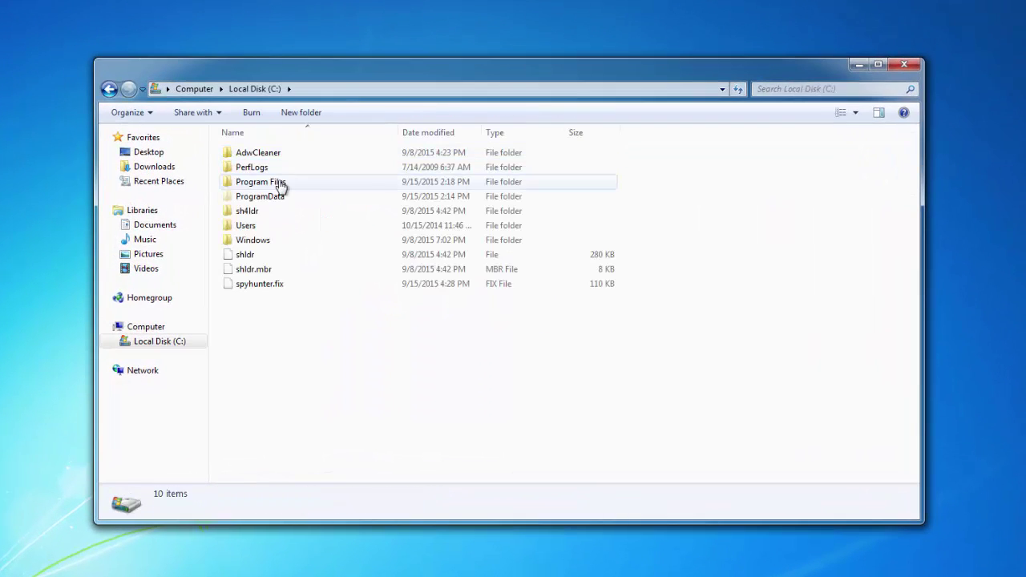
{"action": "double_click", "coordinate": [280, 182]}
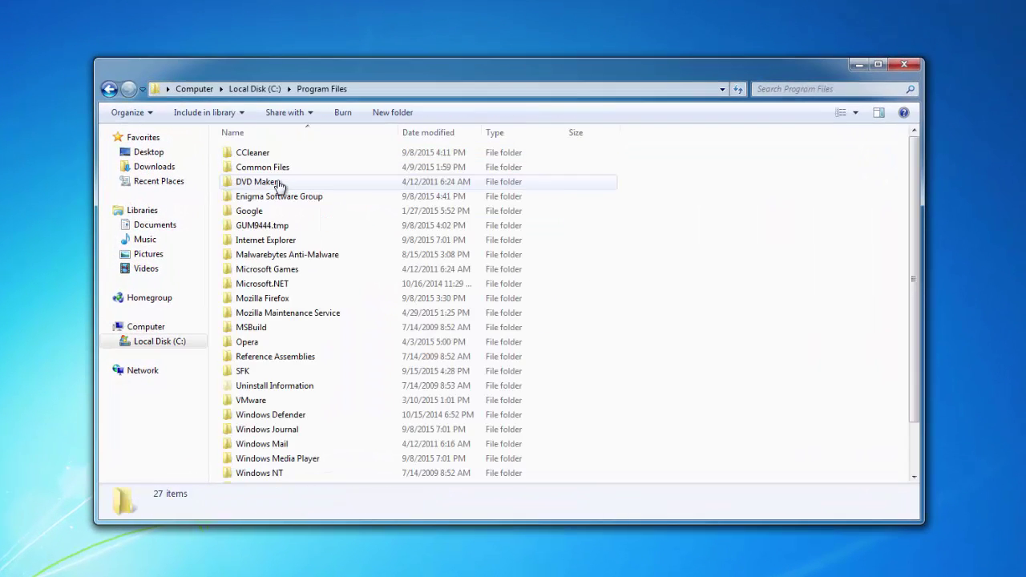
{"action": "double_click", "coordinate": [253, 373]}
{"action": "left_click", "coordinate": [110, 90]}
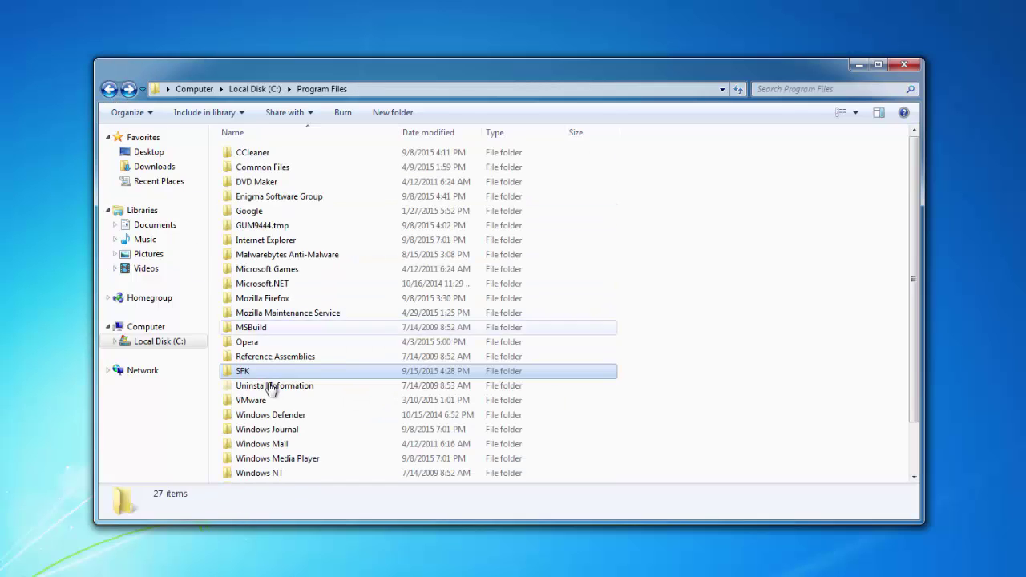
Step: Try to delete the SFK folder from Program Files, confirming the move to the Recycle Bin
{"action": "key", "text": "Delete"}
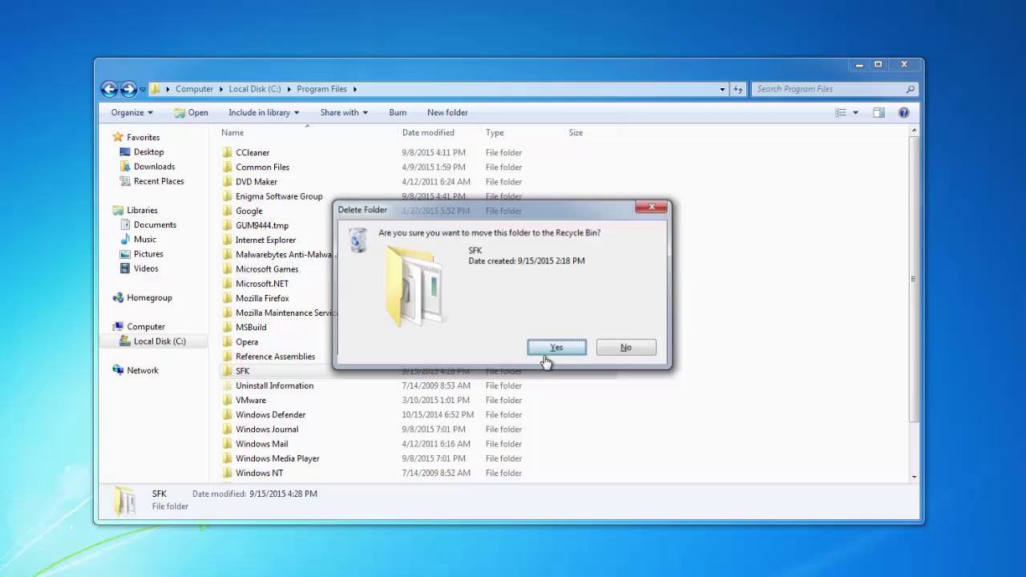
{"action": "left_click", "coordinate": [549, 349]}
{"action": "left_click", "coordinate": [486, 350]}
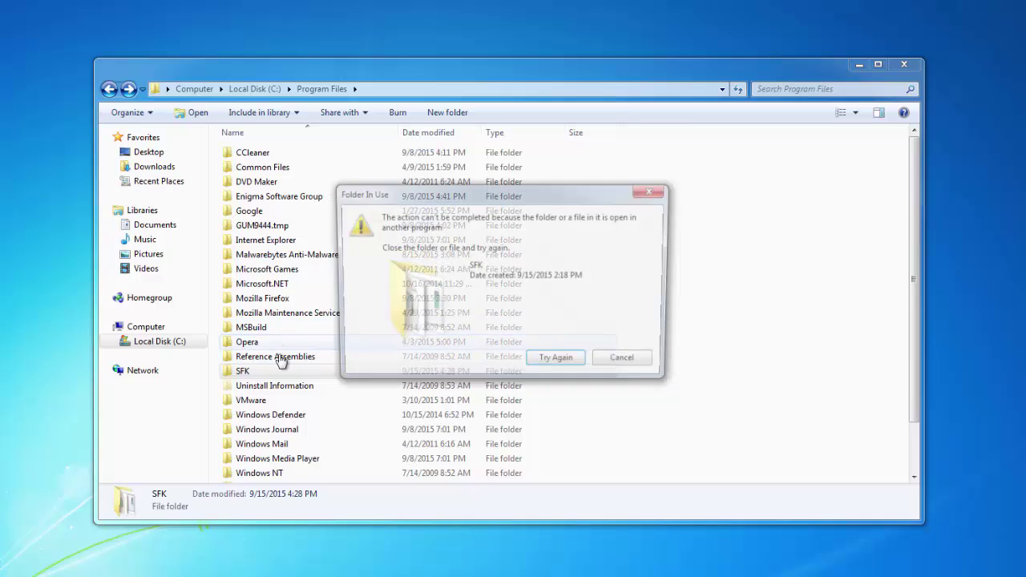
{"action": "left_click", "coordinate": [621, 365]}
Step: Examine the remaining items in Program Files for leftovers, including the contents of the GUM9444.tmp folder
{"action": "scroll", "coordinate": [508, 355], "scroll_direction": "down", "scroll_amount": 2}
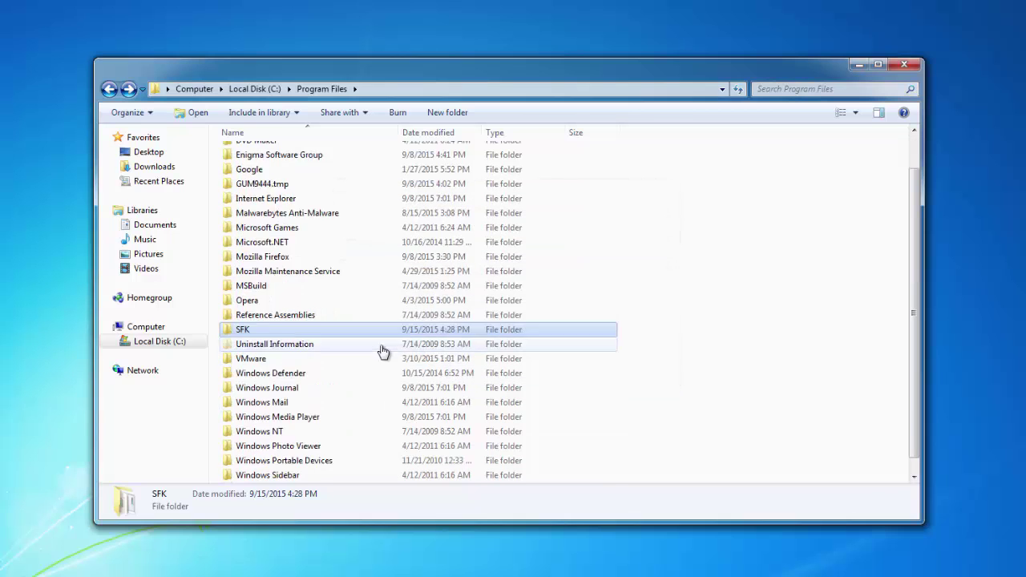
{"action": "left_click", "coordinate": [287, 460]}
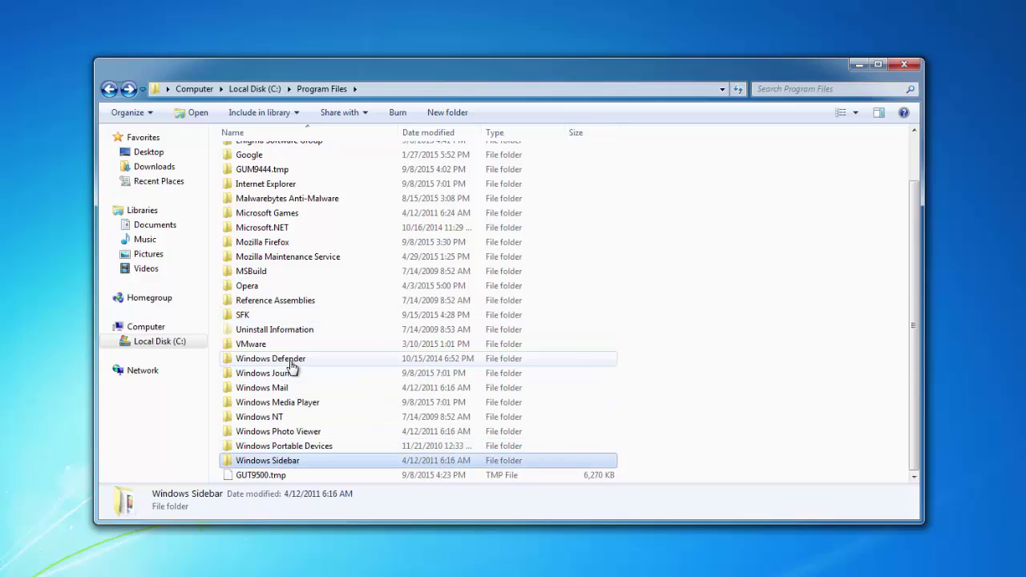
{"action": "scroll", "coordinate": [288, 360], "scroll_direction": "up", "scroll_amount": 1}
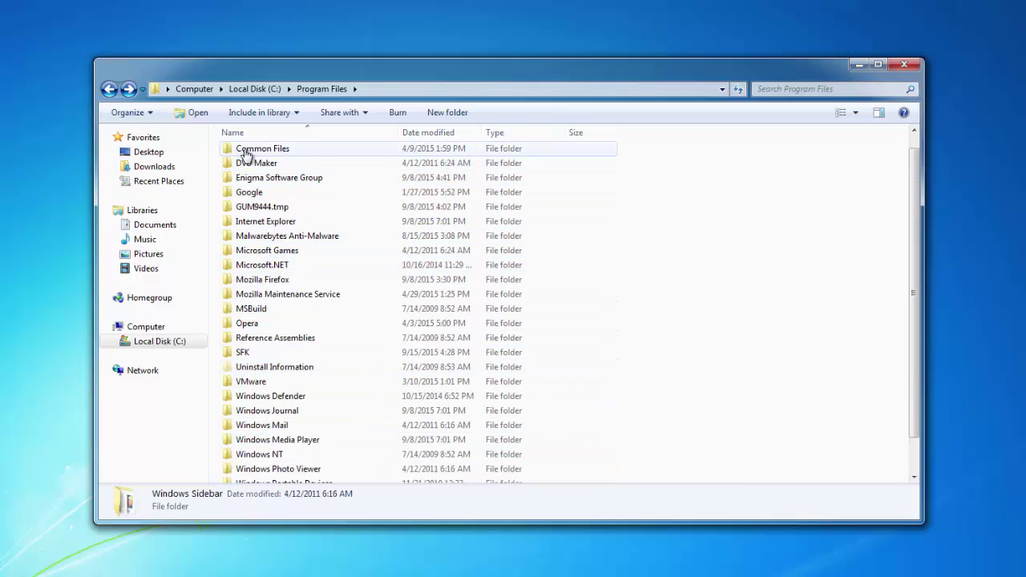
{"action": "double_click", "coordinate": [256, 206]}
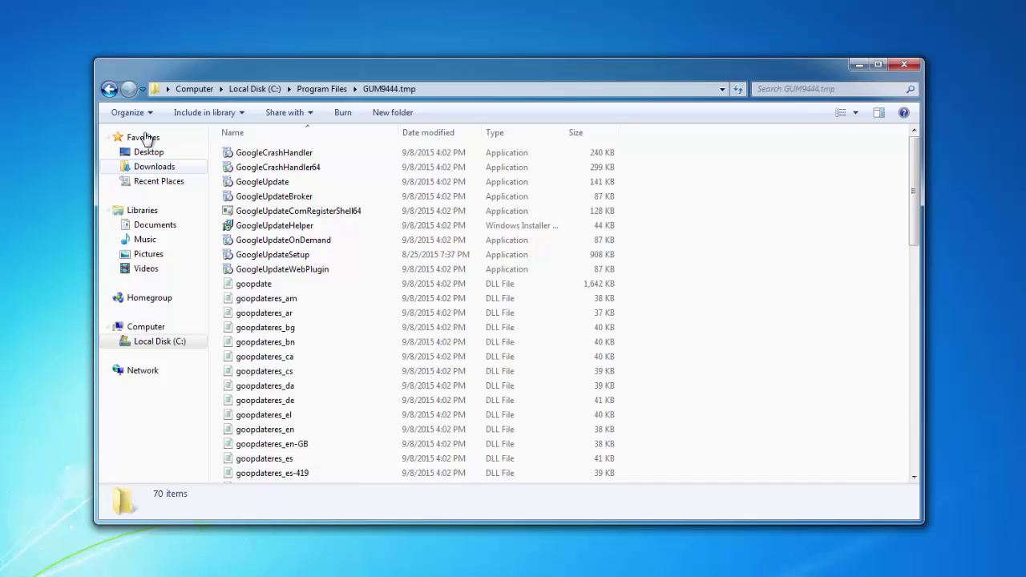
{"action": "left_click", "coordinate": [109, 89]}
{"action": "scroll", "coordinate": [264, 240], "scroll_direction": "down", "scroll_amount": 2}
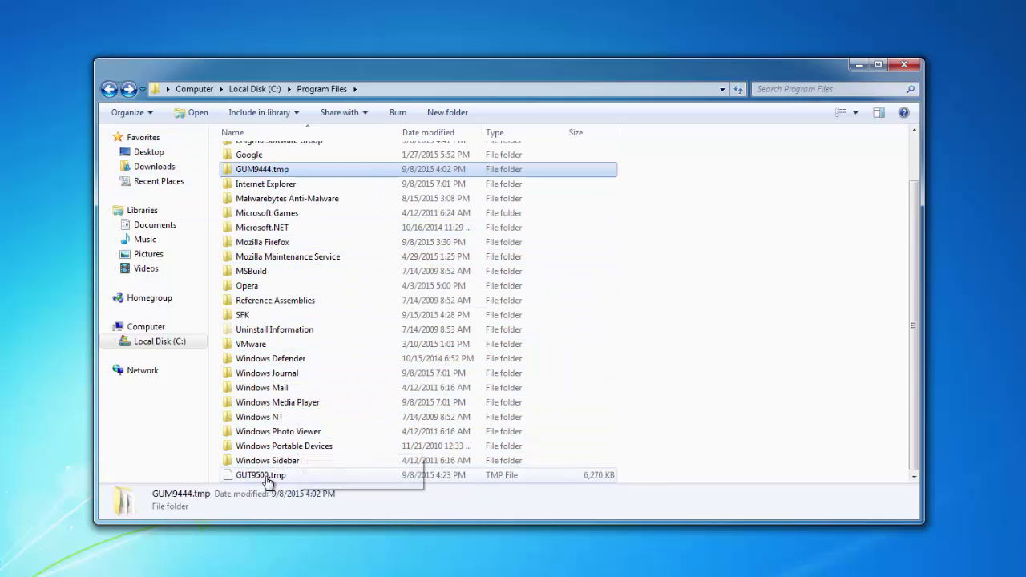
Step: Return from Program Files to drive C and open the ProgramData folder
{"action": "right_click", "coordinate": [253, 318]}
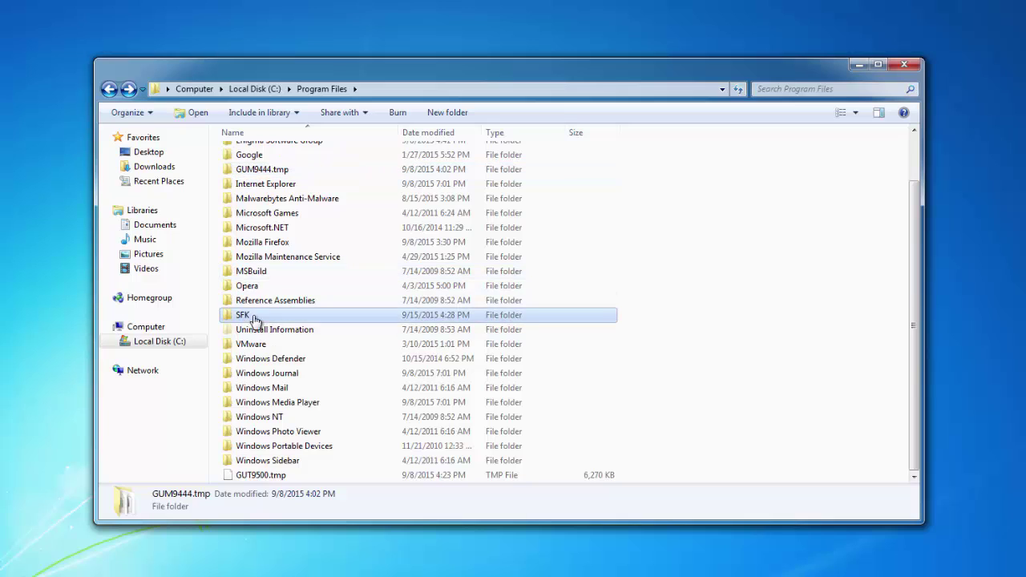
{"action": "left_click", "coordinate": [110, 86]}
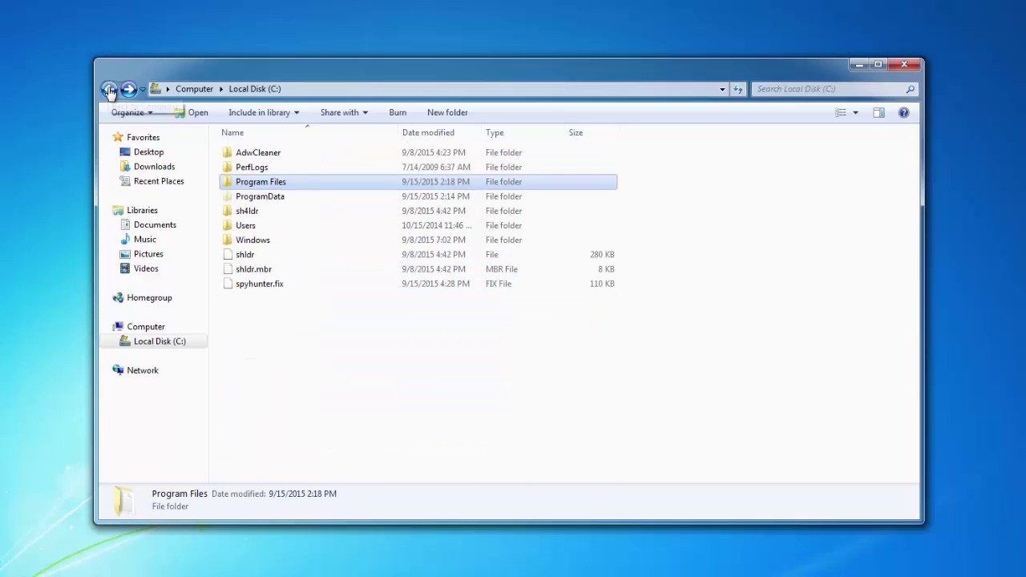
{"action": "double_click", "coordinate": [272, 199]}
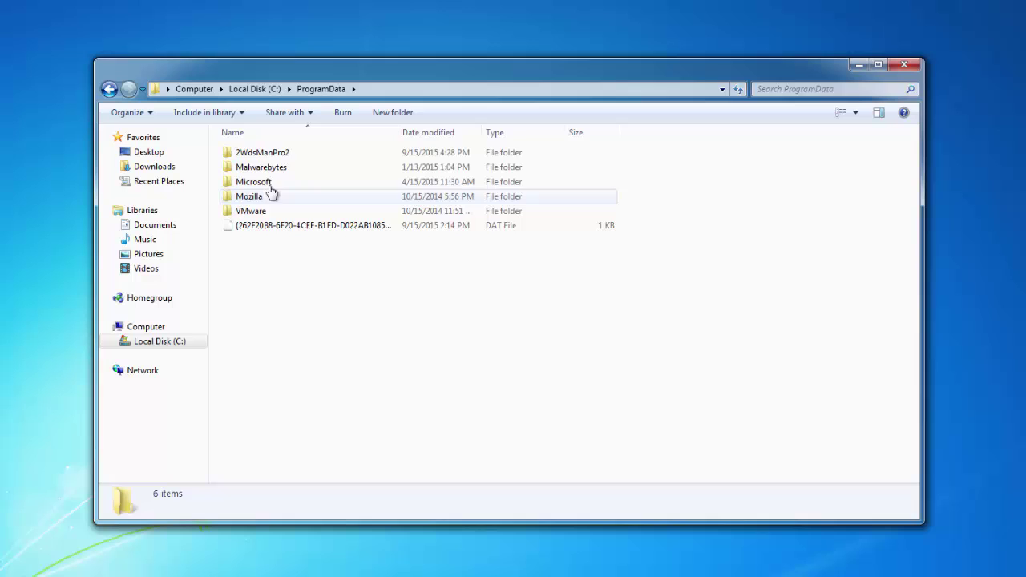
Step: Try to delete the 2WdsManPro2 folder from ProgramData, continuing with administrator permission
{"action": "left_click", "coordinate": [268, 153]}
{"action": "key", "text": "Delete"}
{"action": "key", "text": "Return"}
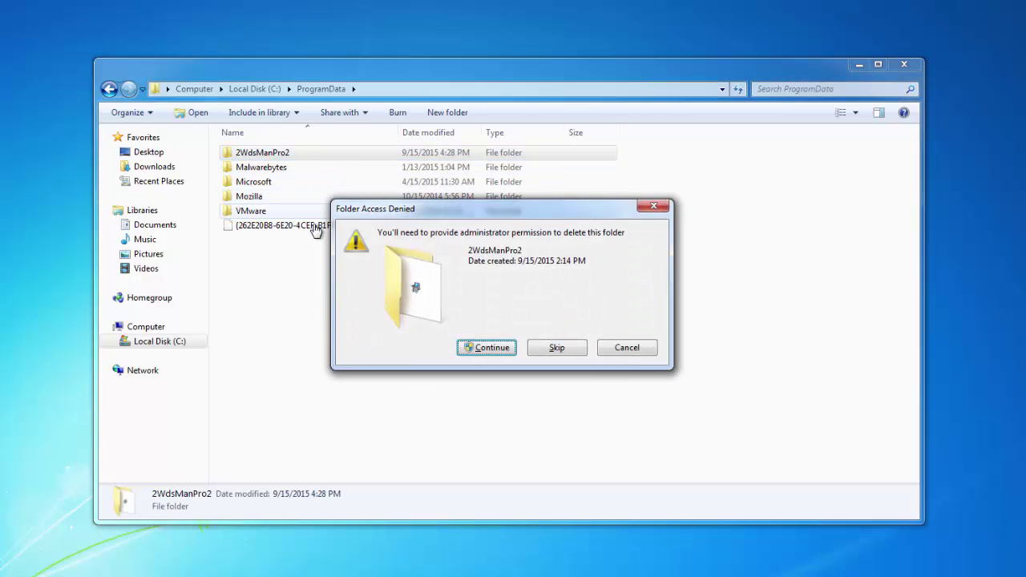
{"action": "left_click", "coordinate": [494, 347]}
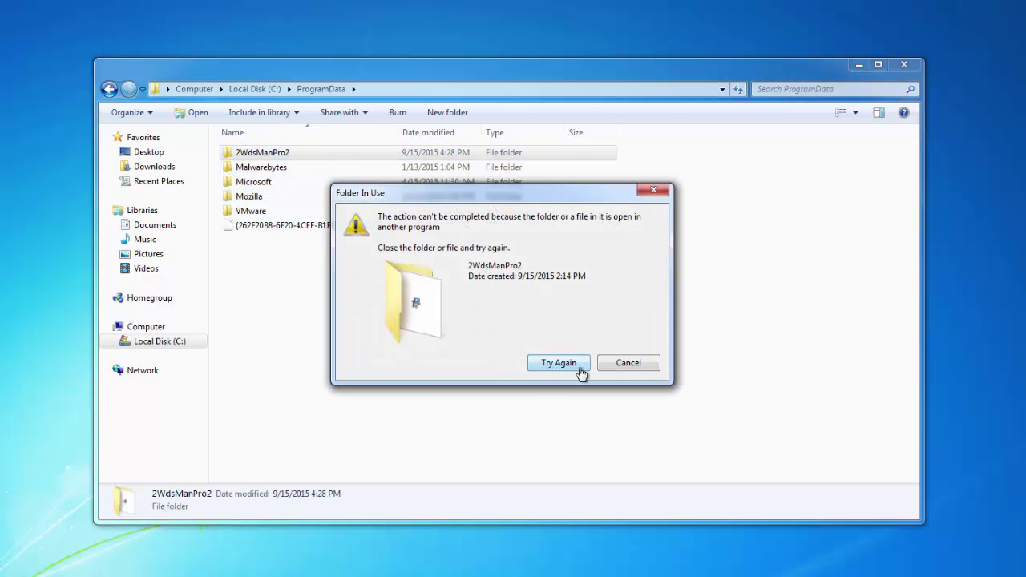
{"action": "left_click", "coordinate": [624, 367]}
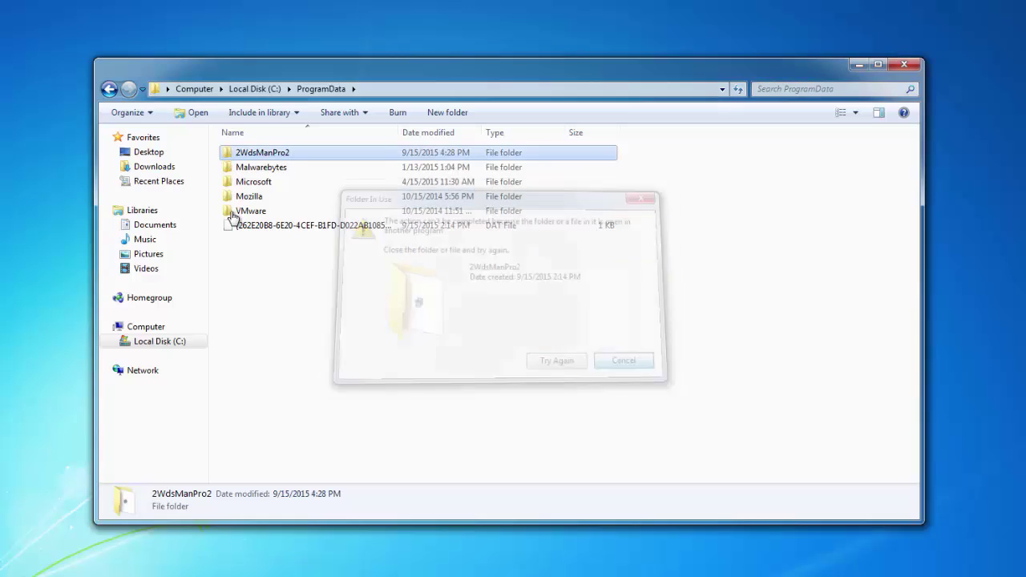
Step: Delete the {262E20B8-6E20-4CEF-B1FD-D022AB1085F5}.dat file from ProgramData with administrator permission
{"action": "left_click", "coordinate": [273, 228]}
{"action": "key", "text": "Delete"}
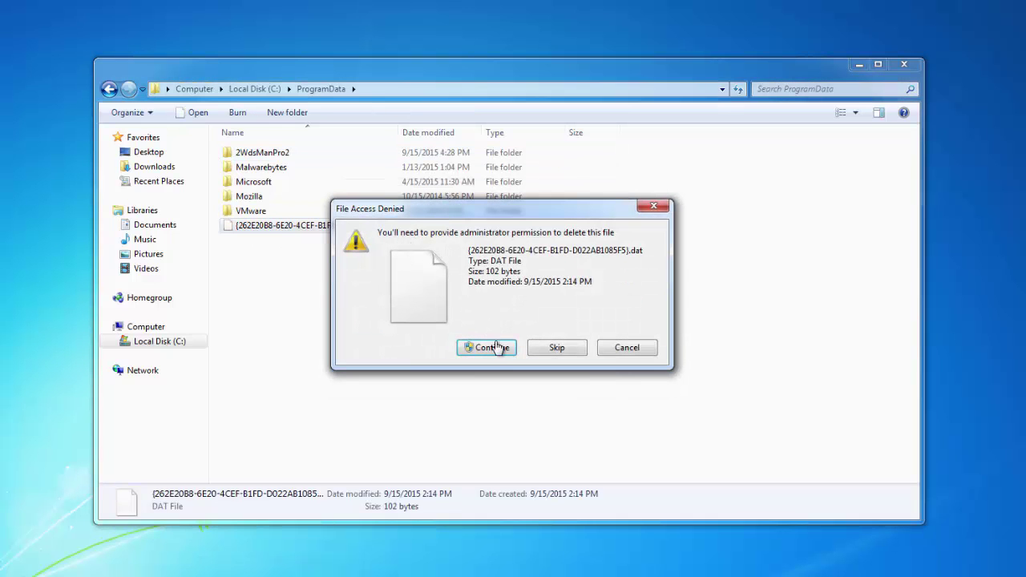
{"action": "left_click", "coordinate": [489, 347]}
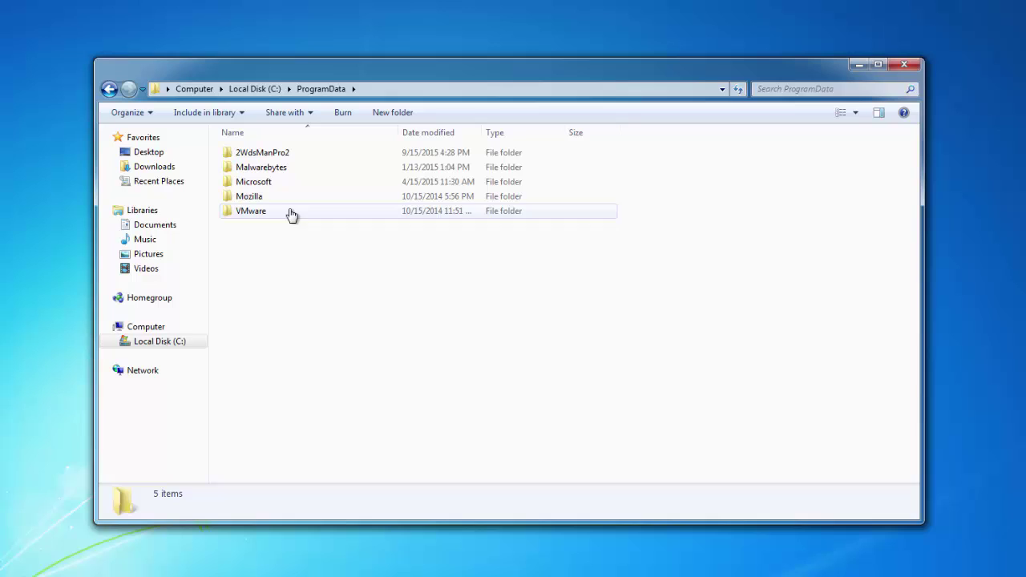
Step: Browse on drive C to the Temp folder under Users\Test\AppData\Local
{"action": "left_click", "coordinate": [108, 89]}
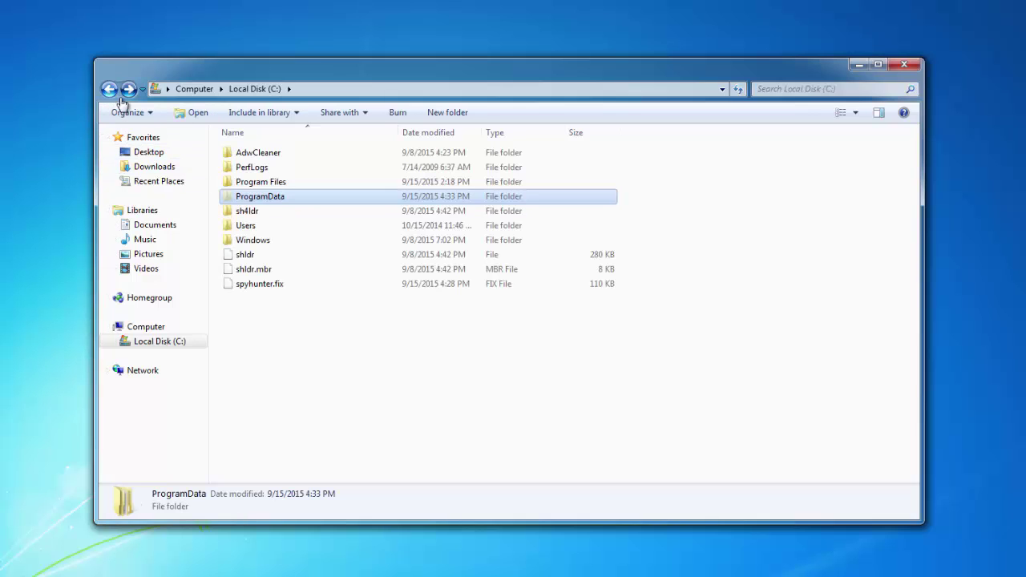
{"action": "double_click", "coordinate": [259, 228]}
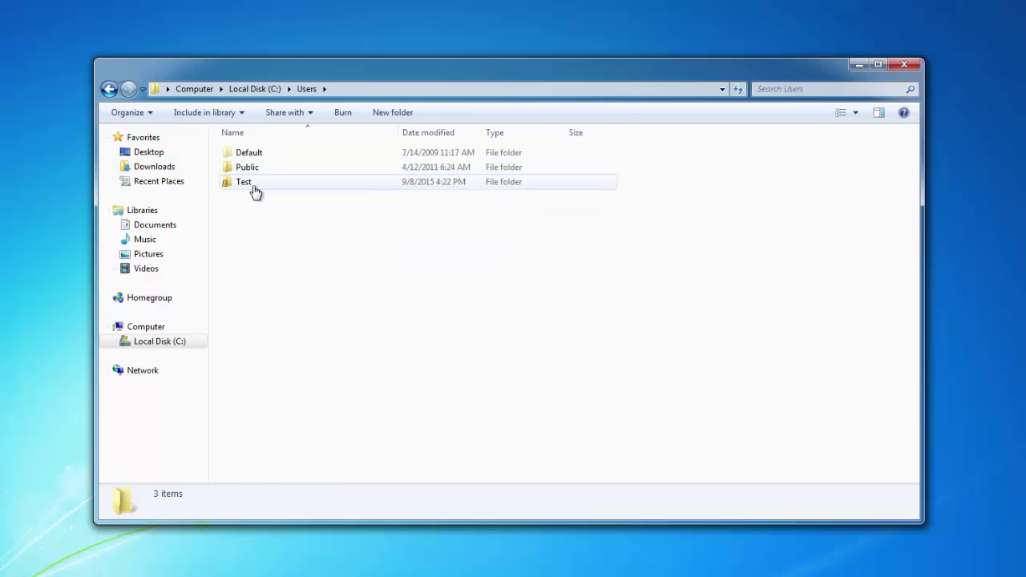
{"action": "double_click", "coordinate": [245, 183]}
{"action": "double_click", "coordinate": [252, 154]}
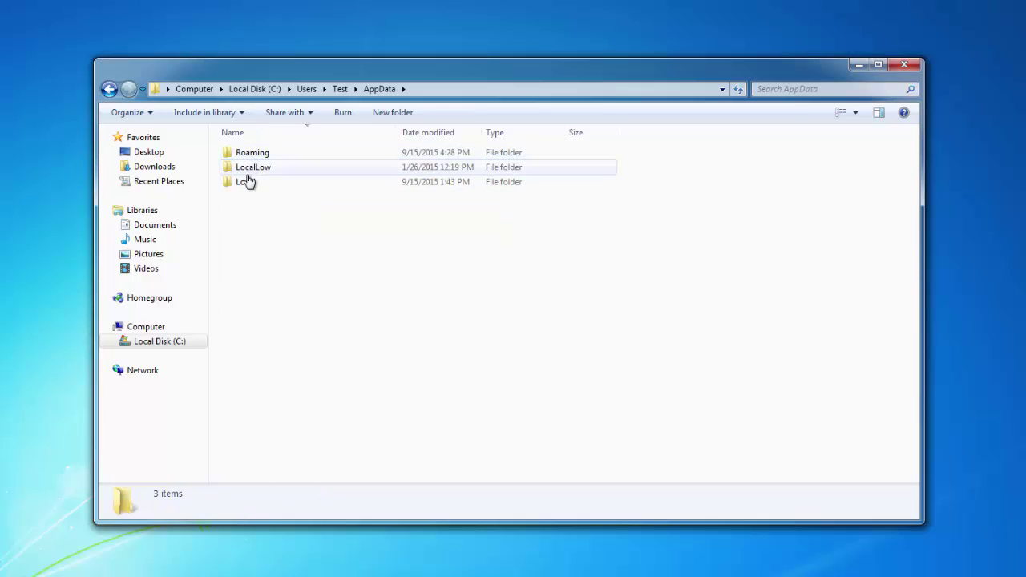
{"action": "double_click", "coordinate": [246, 181]}
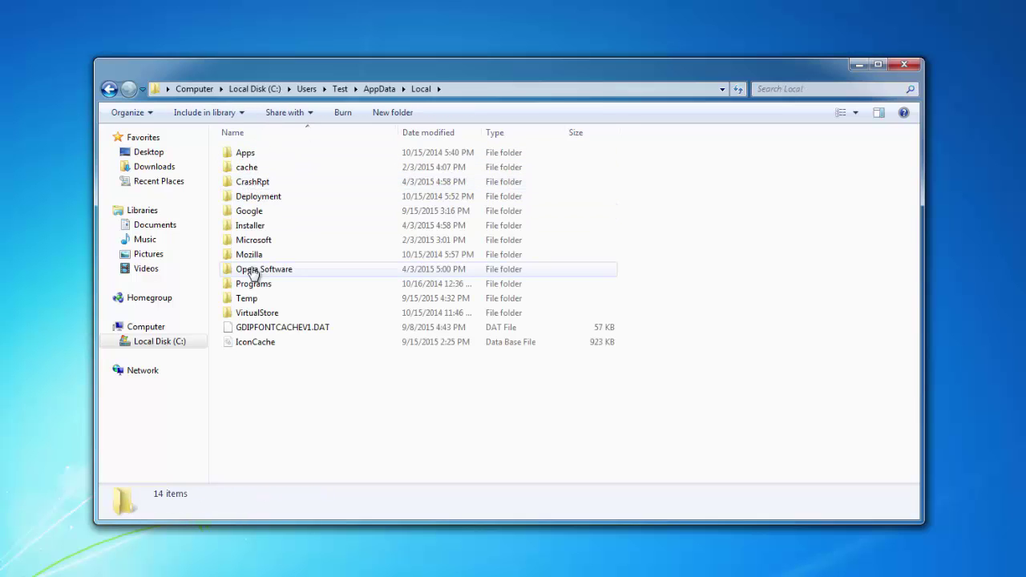
{"action": "double_click", "coordinate": [272, 299]}
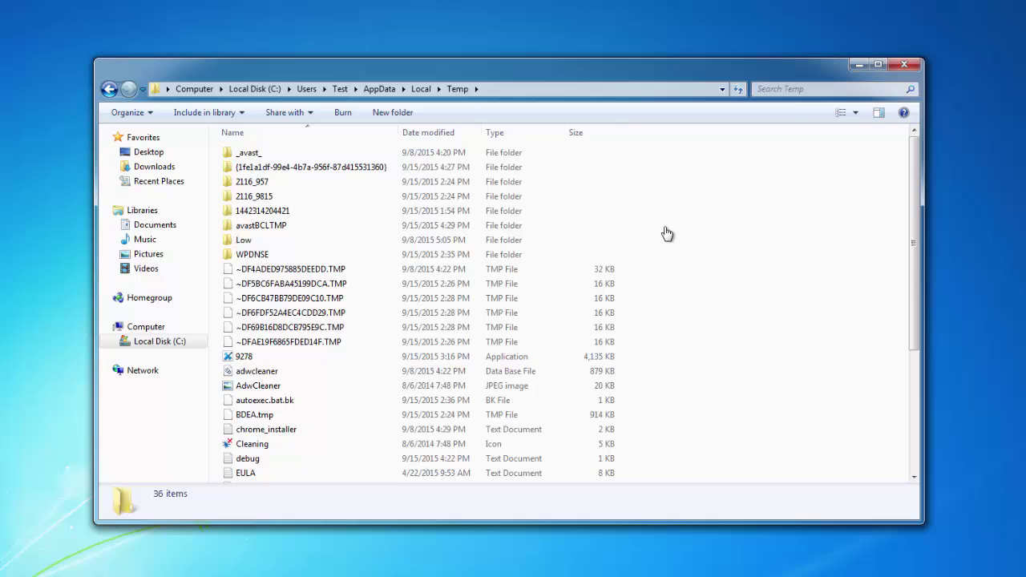
Step: Look through the Temp folder and delete all its contents, skipping FXSAPIDebugLogFile
{"action": "scroll", "coordinate": [435, 300], "scroll_direction": "down", "scroll_amount": 5}
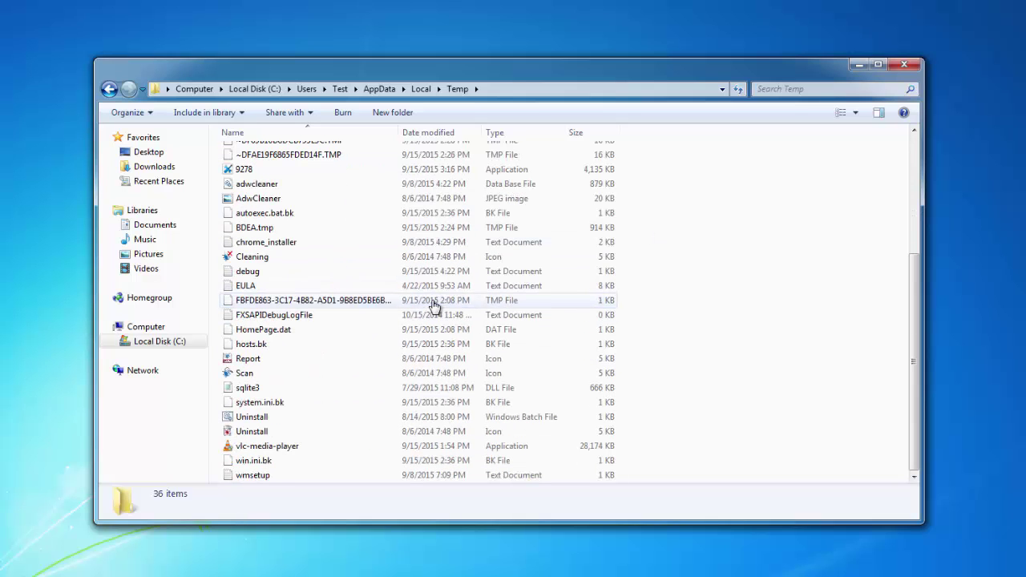
{"action": "scroll", "coordinate": [433, 305], "scroll_direction": "up", "scroll_amount": 5}
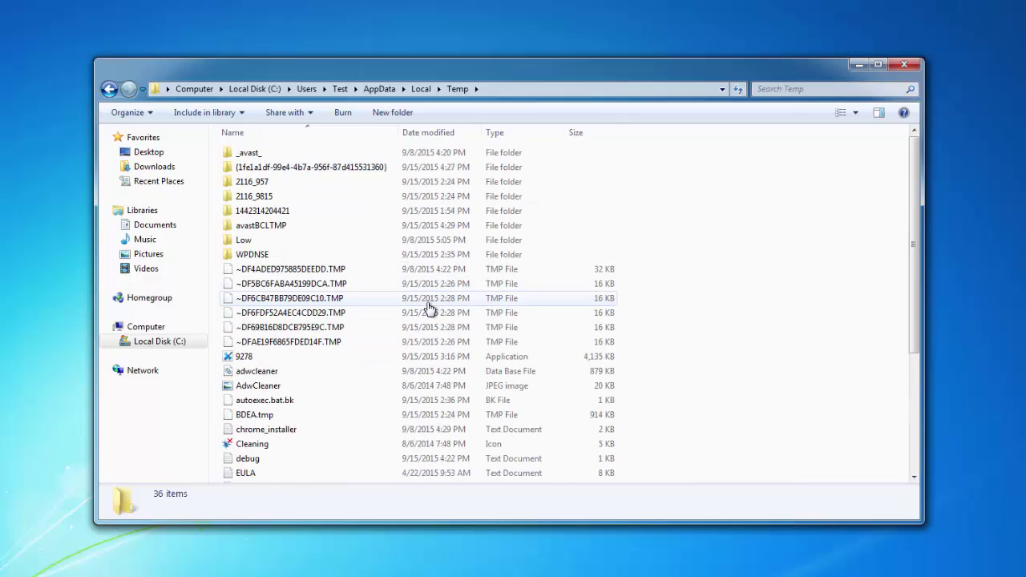
{"action": "key", "text": "ctrl+a"}
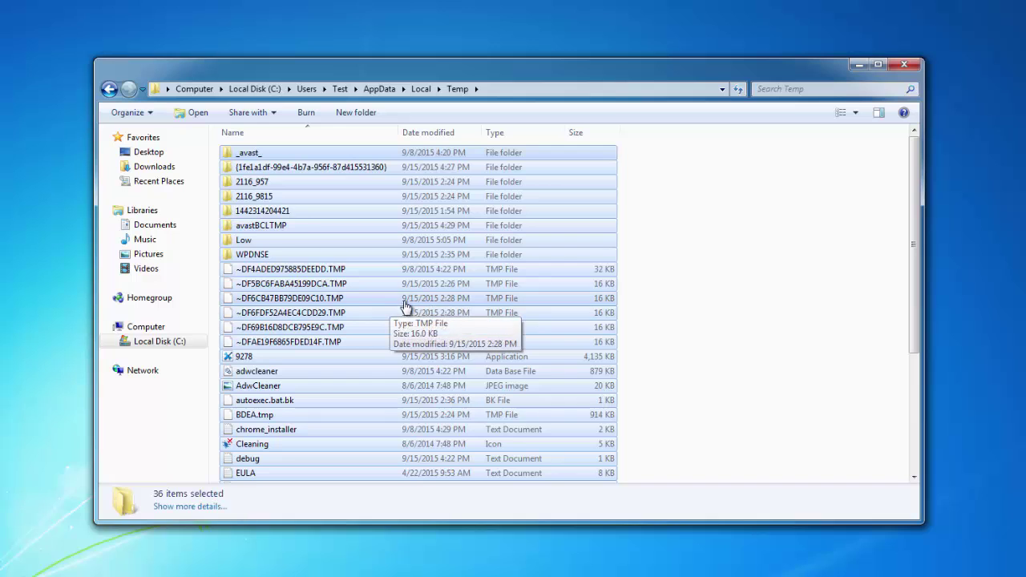
{"action": "key", "text": "Delete"}
{"action": "left_click", "coordinate": [536, 311]}
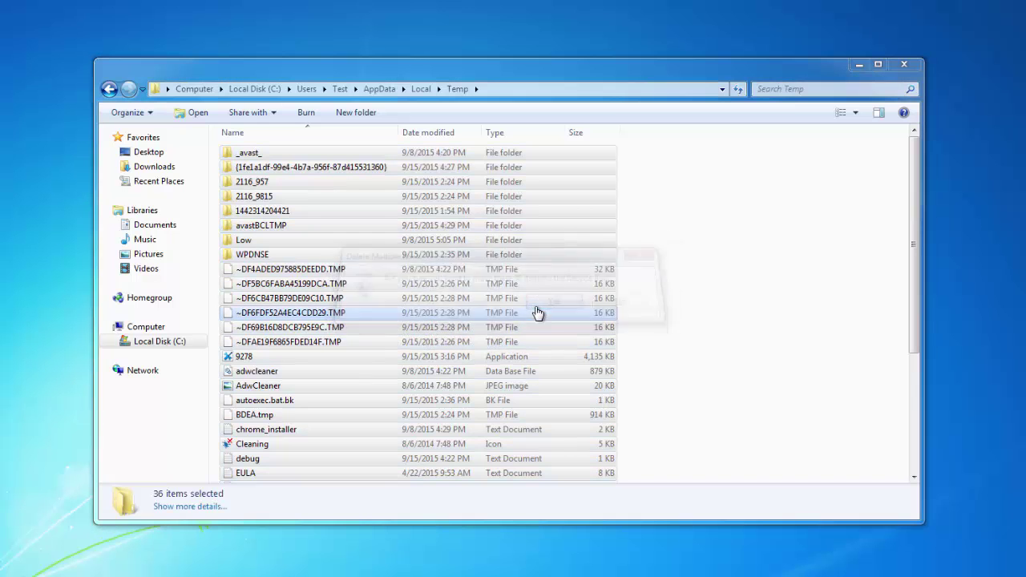
{"action": "left_click", "coordinate": [557, 347]}
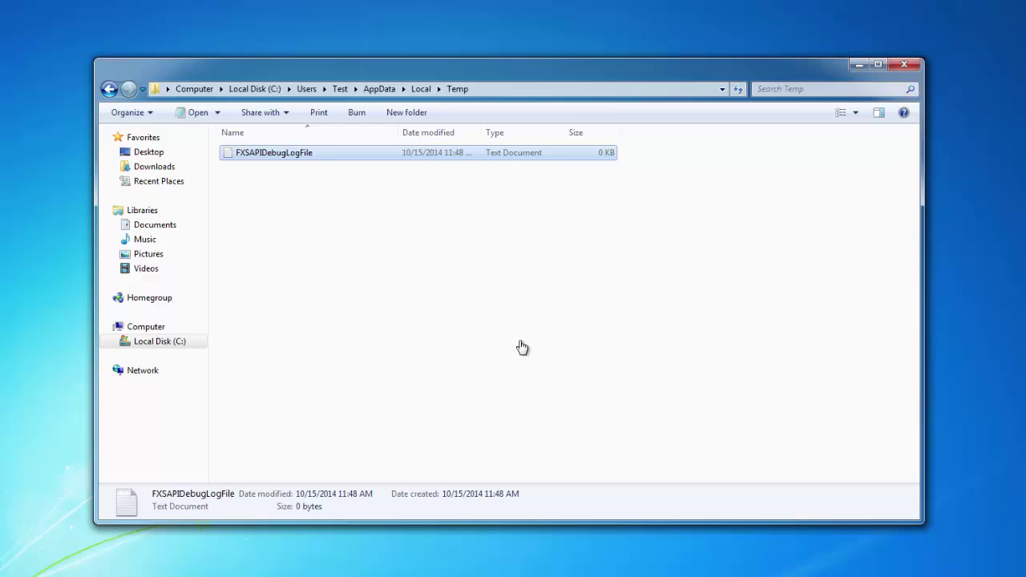
Step: Close the Temp folder window and refresh the desktop
{"action": "left_click", "coordinate": [903, 64]}
{"action": "right_click", "coordinate": [238, 220]}
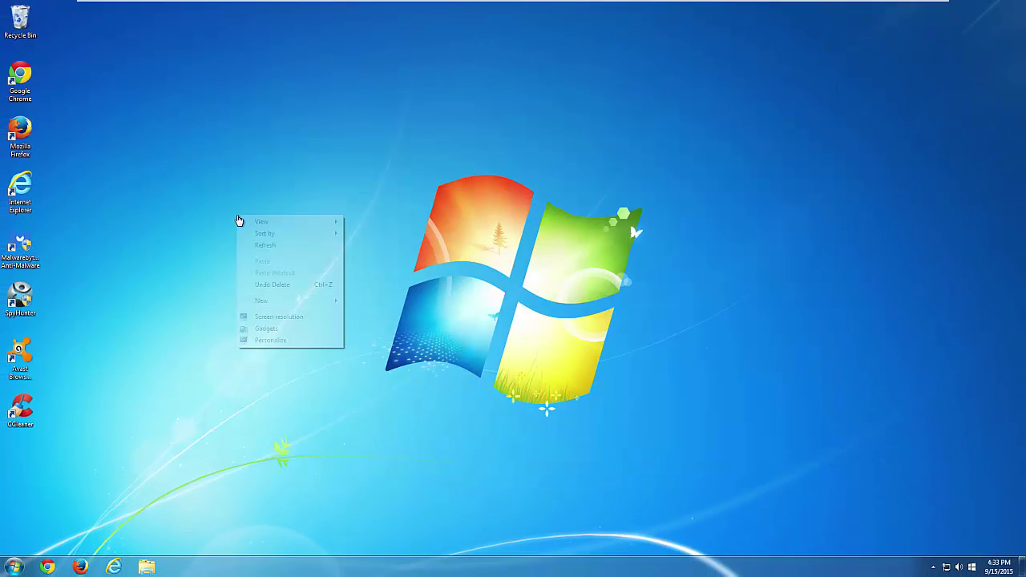
{"action": "left_click", "coordinate": [281, 248]}
Step: Bring up the computer's shutdown options and close the Start menu
{"action": "left_click", "coordinate": [15, 566]}
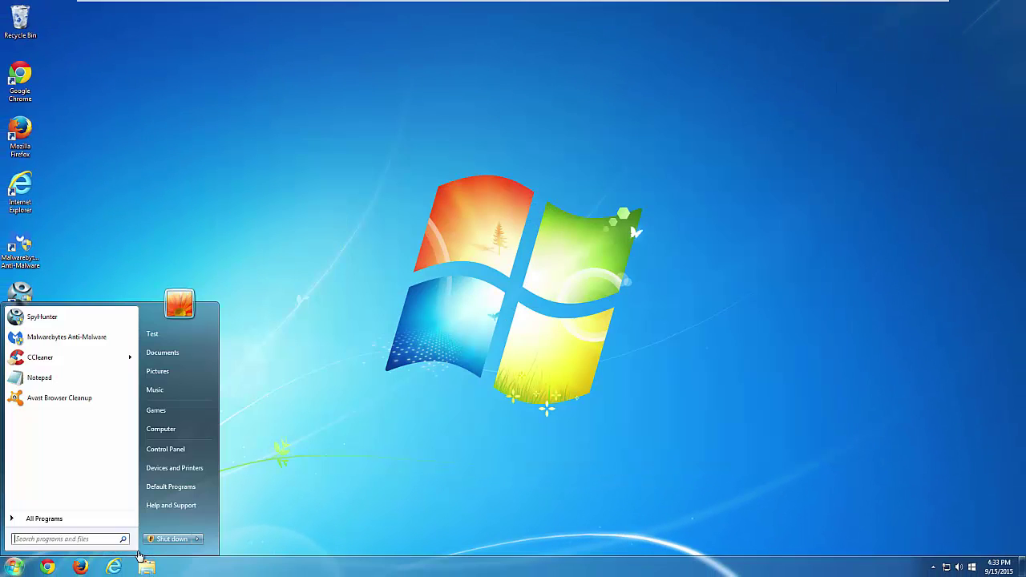
{"action": "mouse_move", "coordinate": [197, 539]}
{"action": "left_click", "coordinate": [231, 526]}
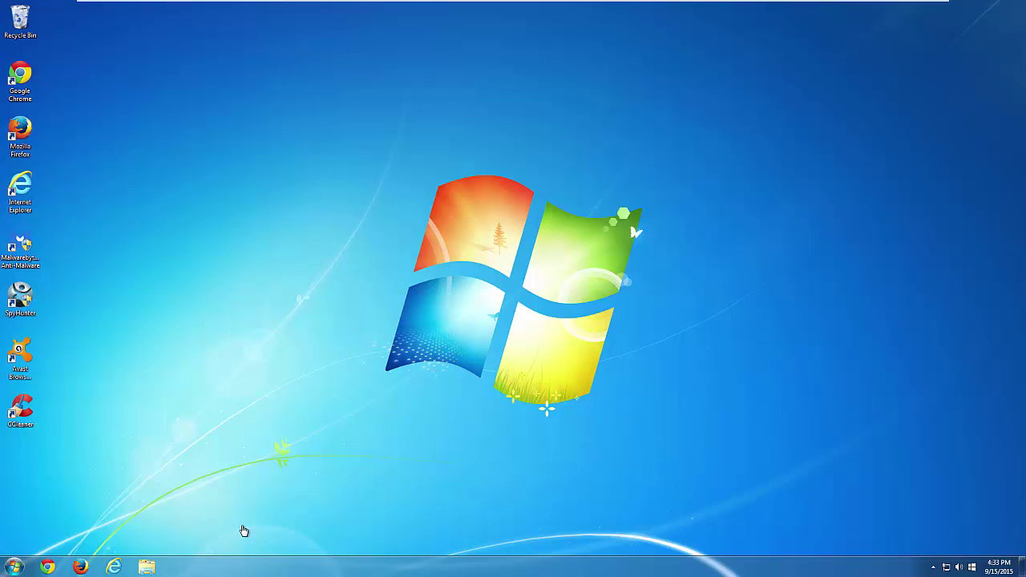